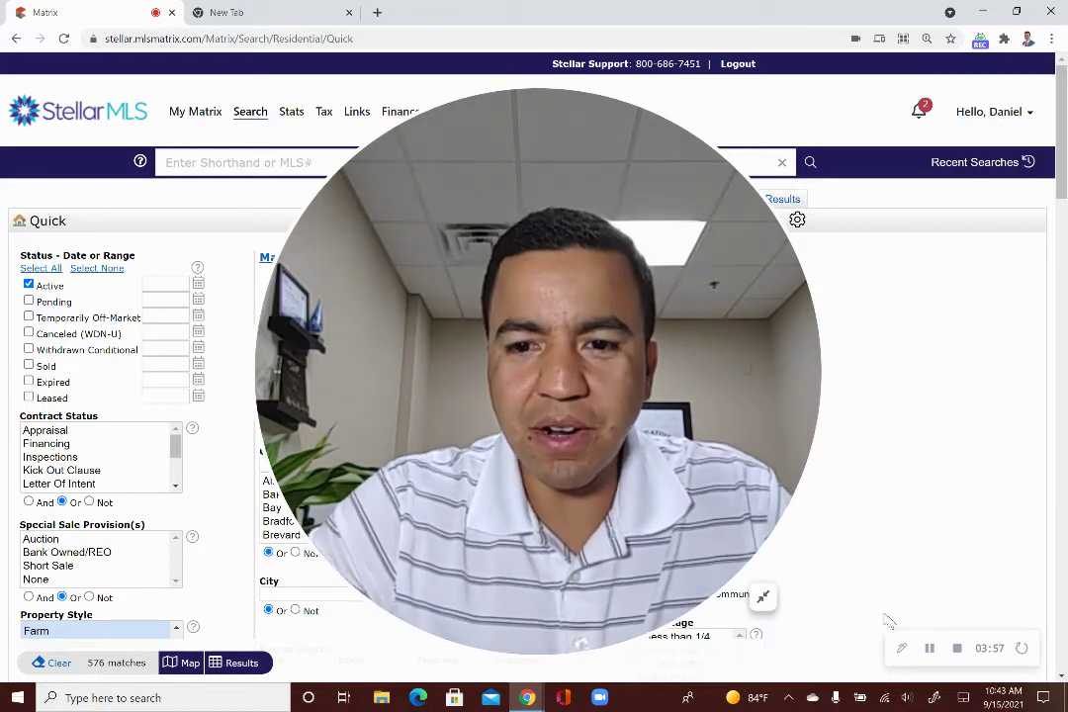
- Reload a blank Quick residential search form from the Search menu
click(762, 599)
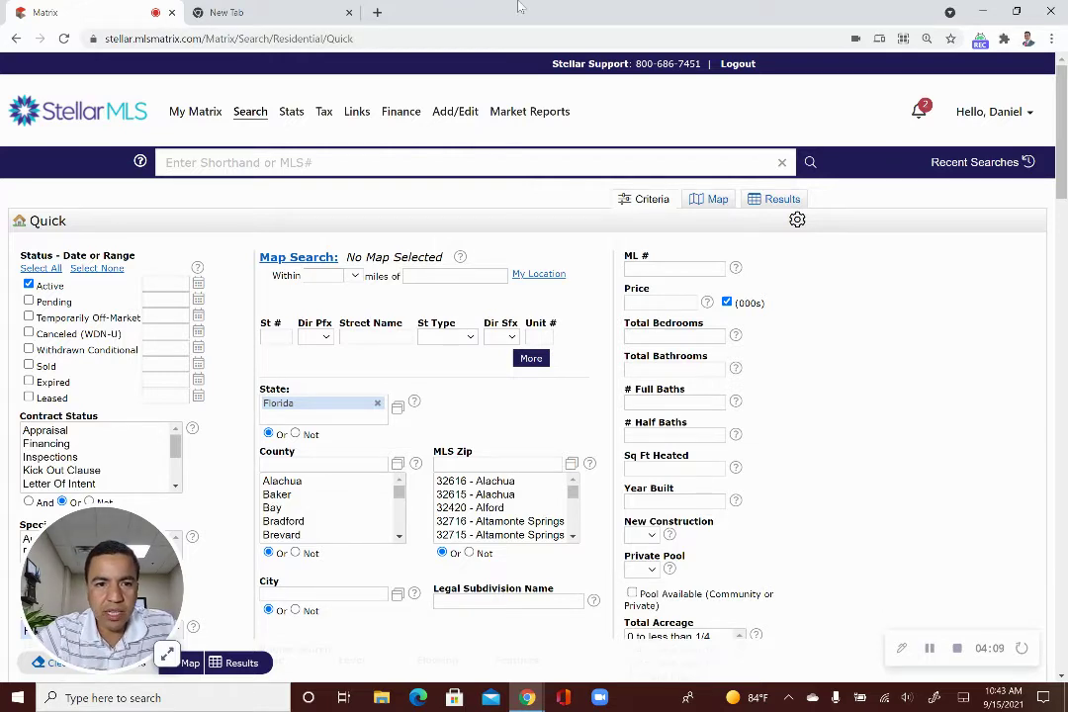
mouse_move(242, 120)
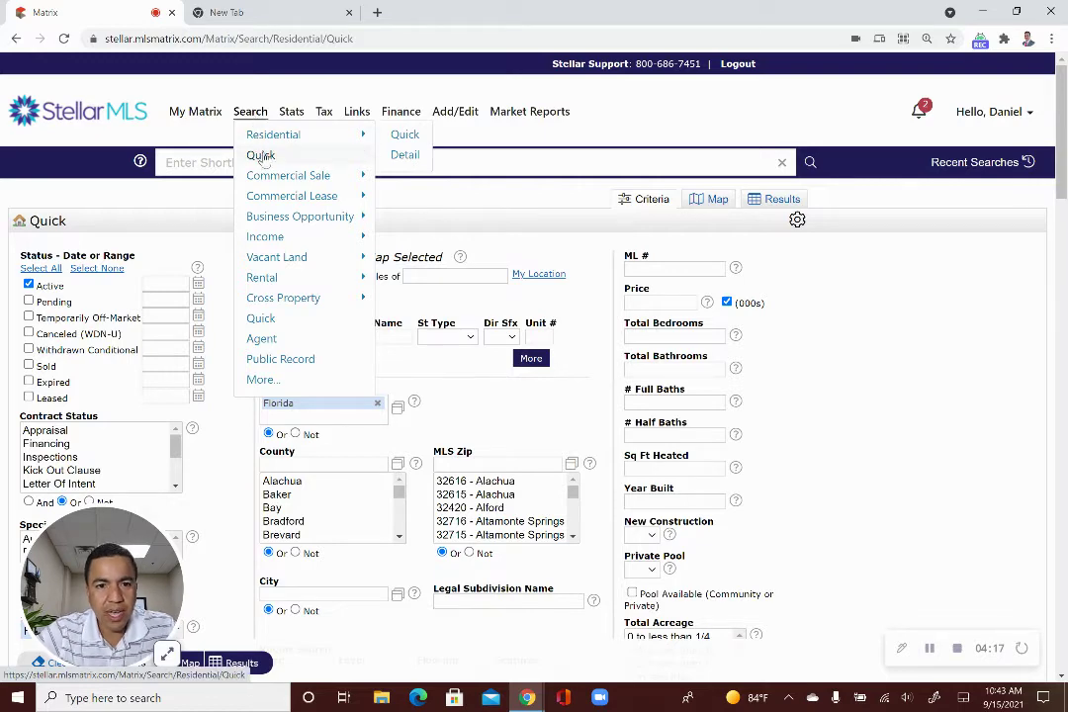
click(262, 156)
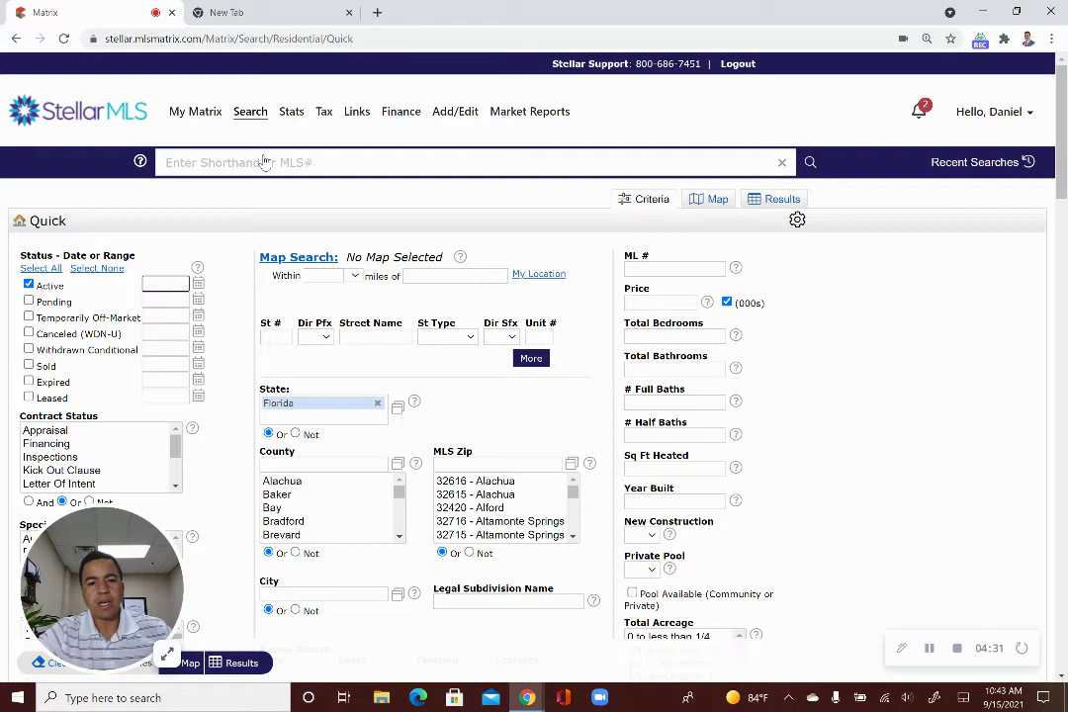
- Enter a 200-300 thousand price range and MLS zip 32801
click(649, 303)
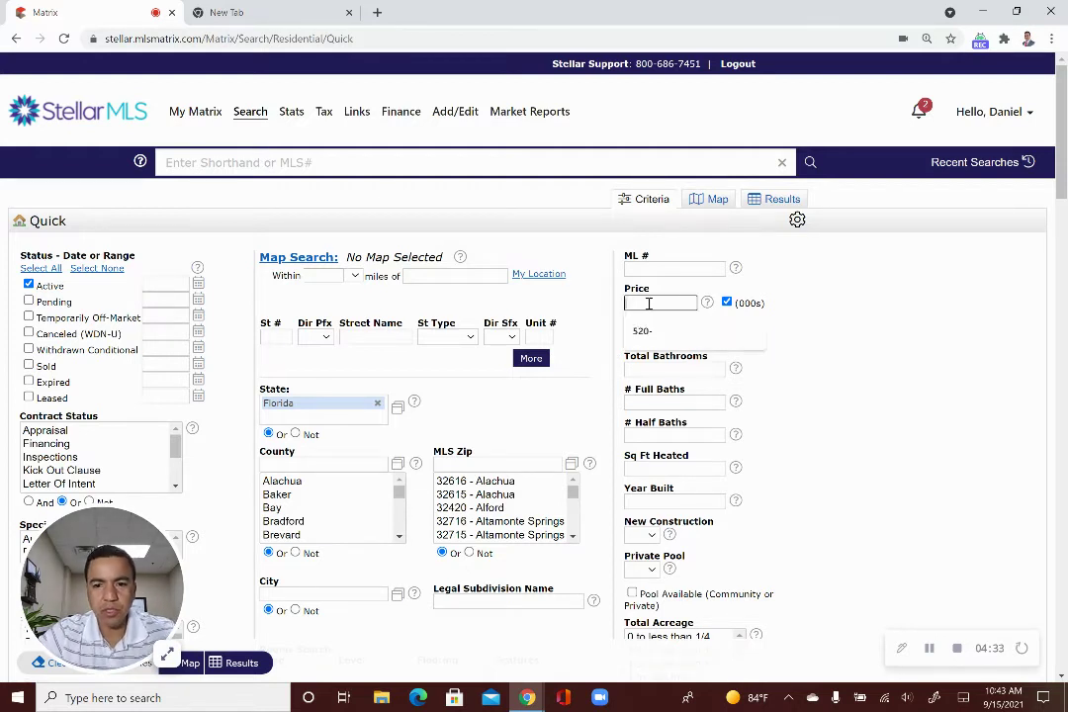
text(200-300)
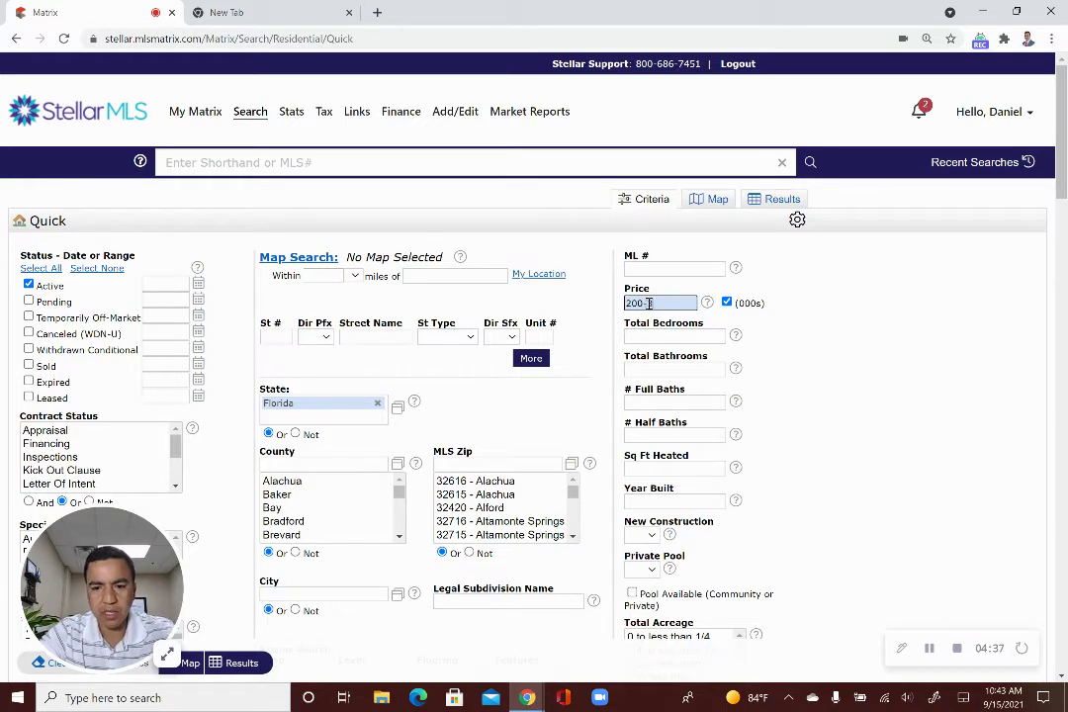
click(466, 465)
text(3)
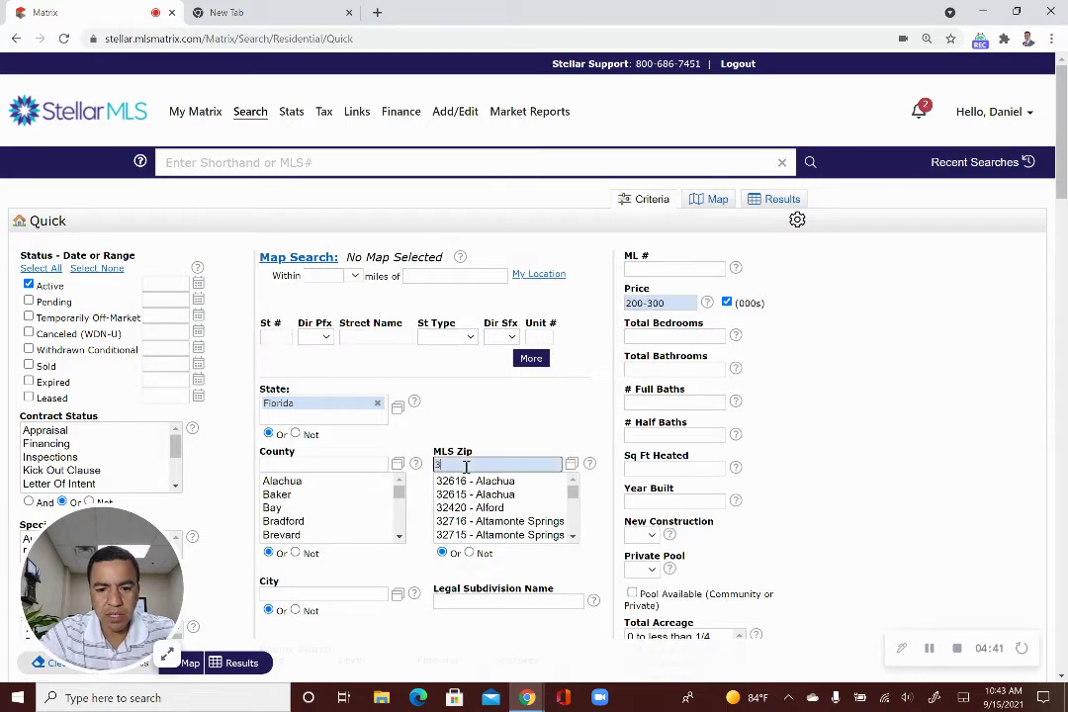
text(28)
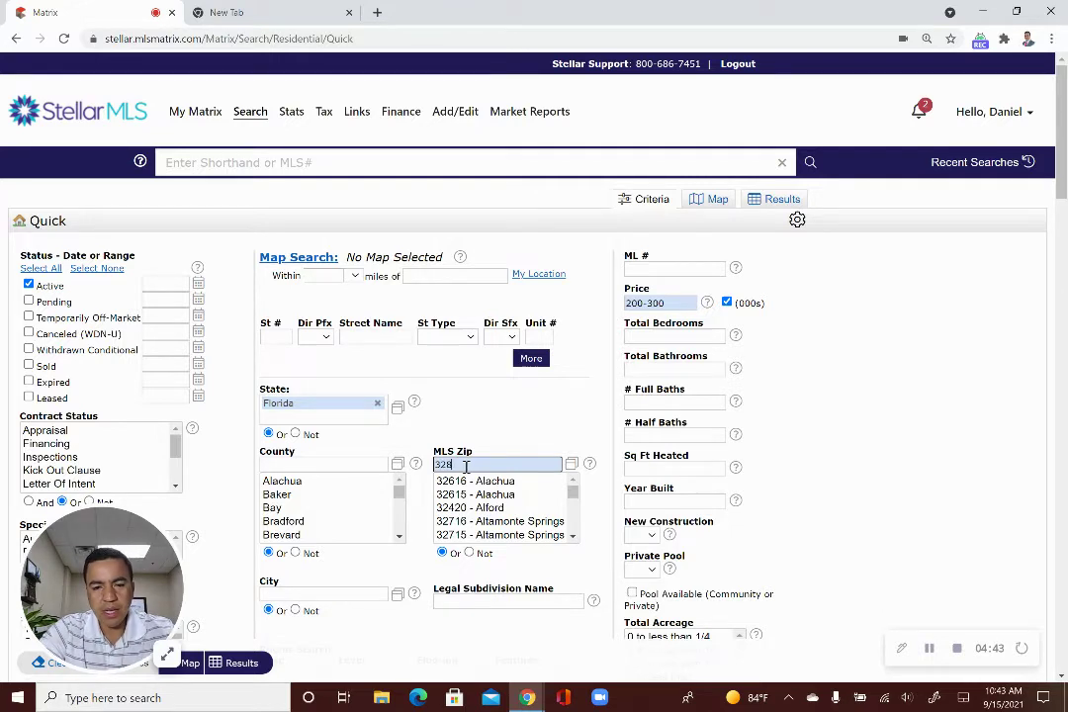
text(01)
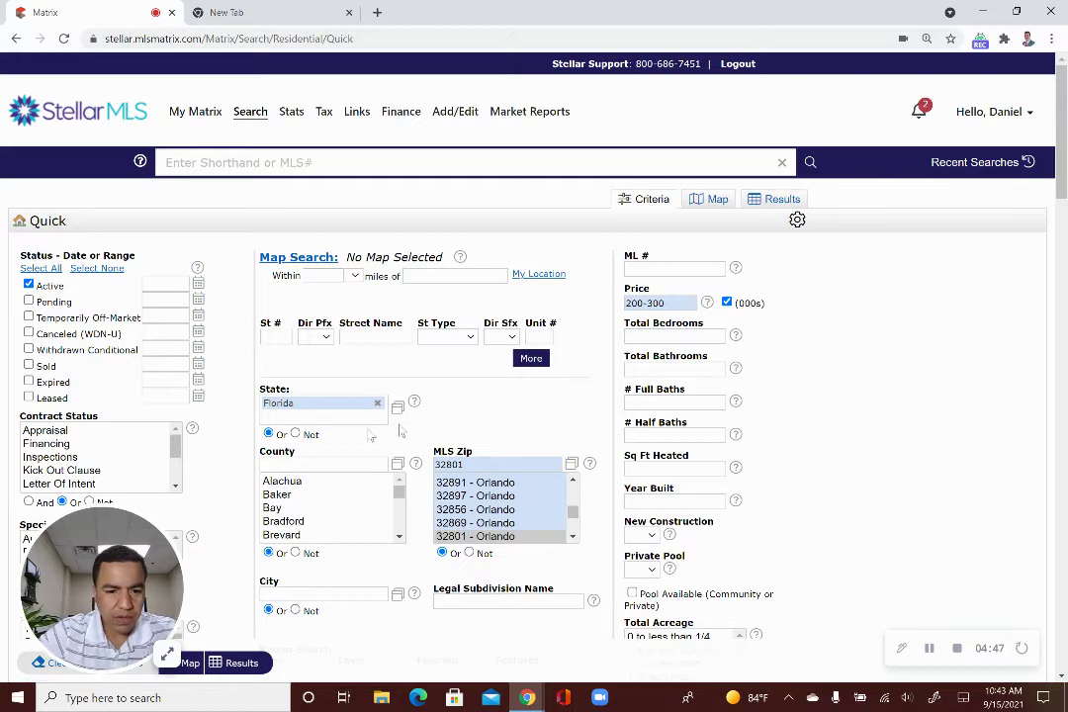
drag(141, 549, 974, 439)
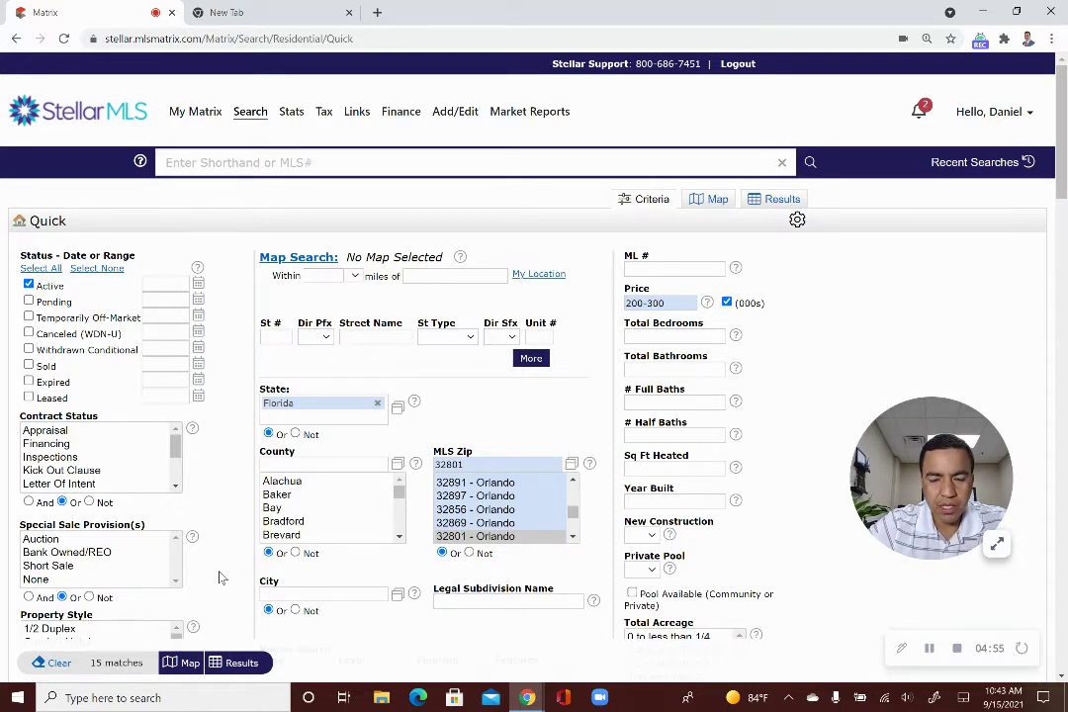
click(650, 368)
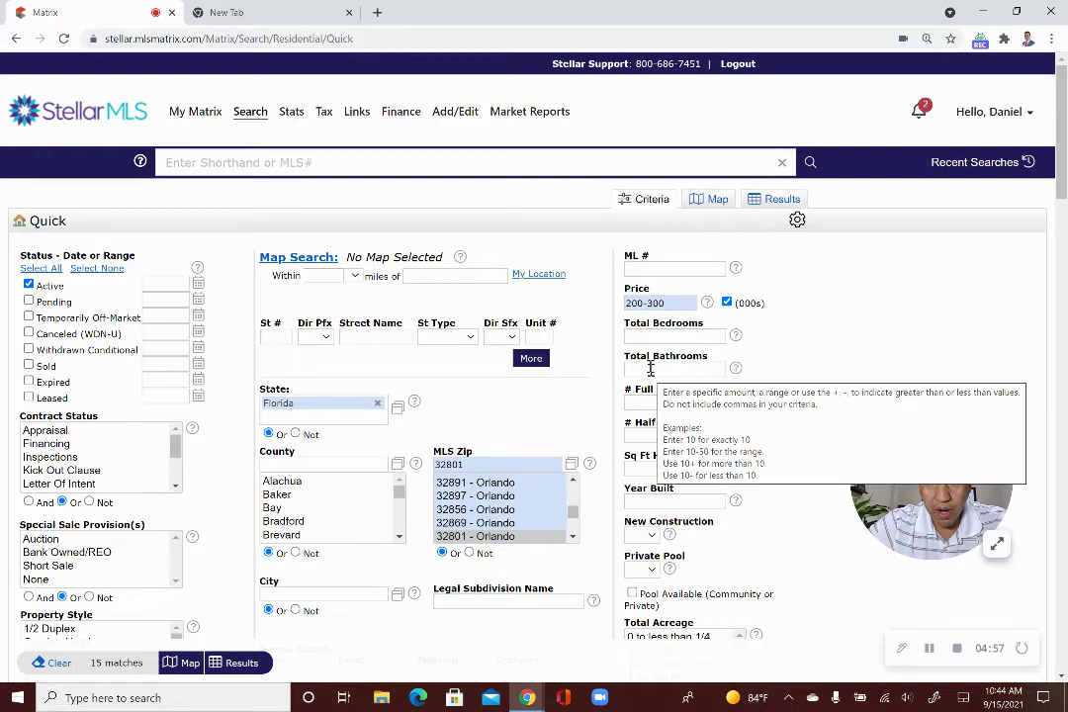
- Set Total Bedrooms to 2
click(651, 338)
text(4)
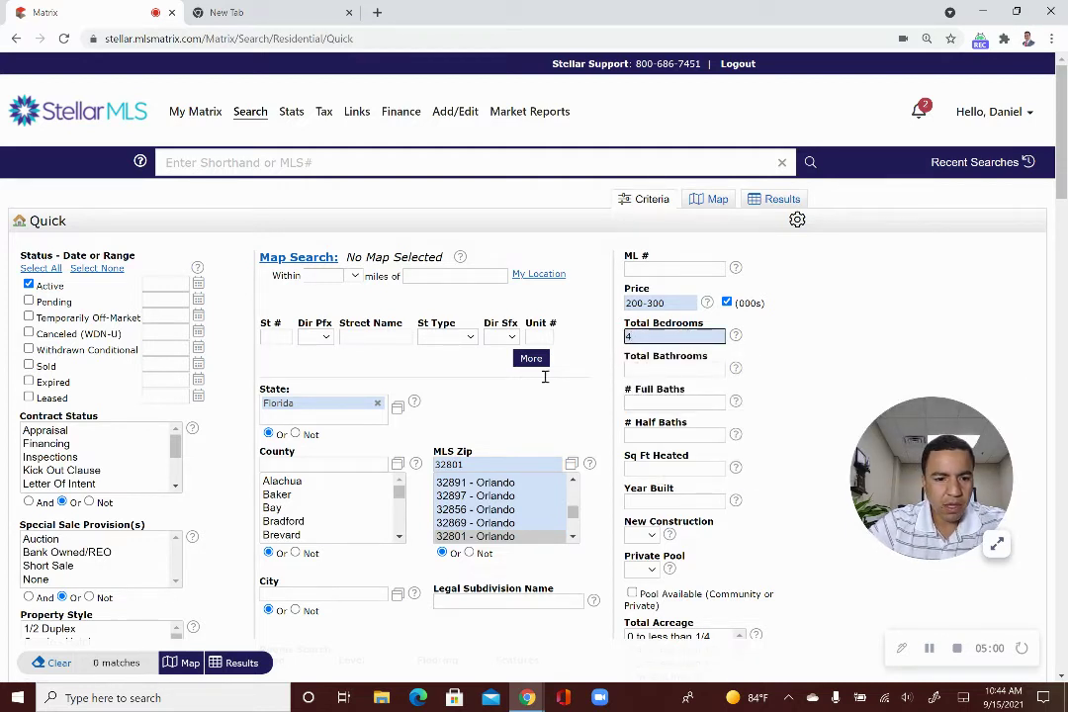
click(650, 336)
key(BackSpace)
text(3)
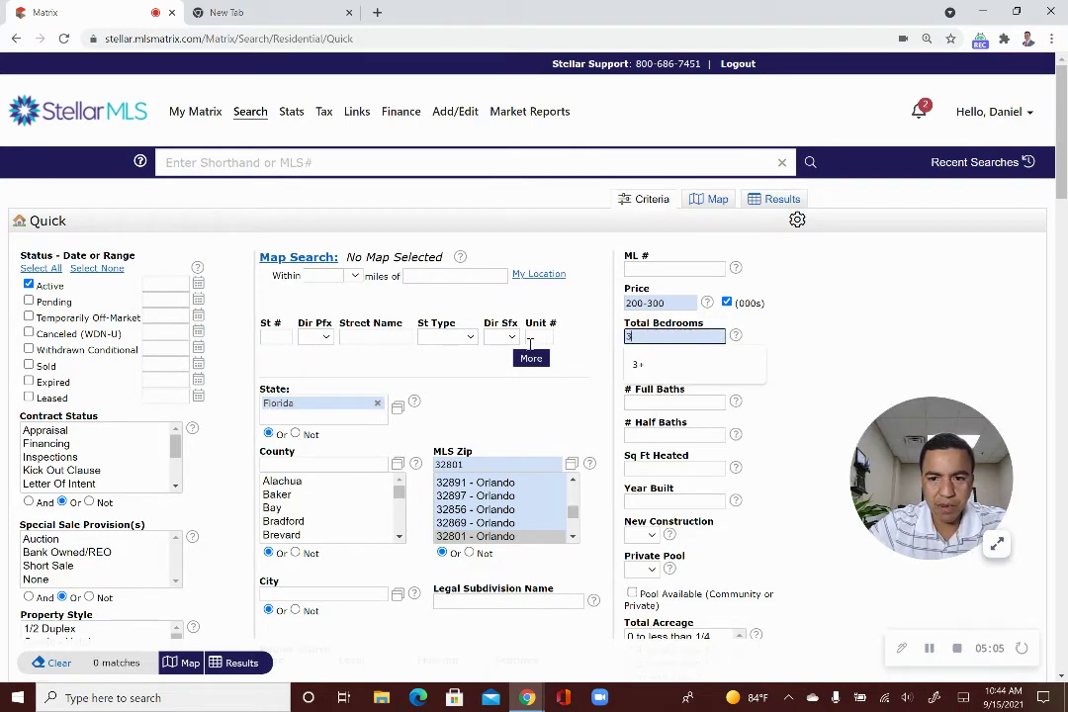
key(BackSpace)
text(2)
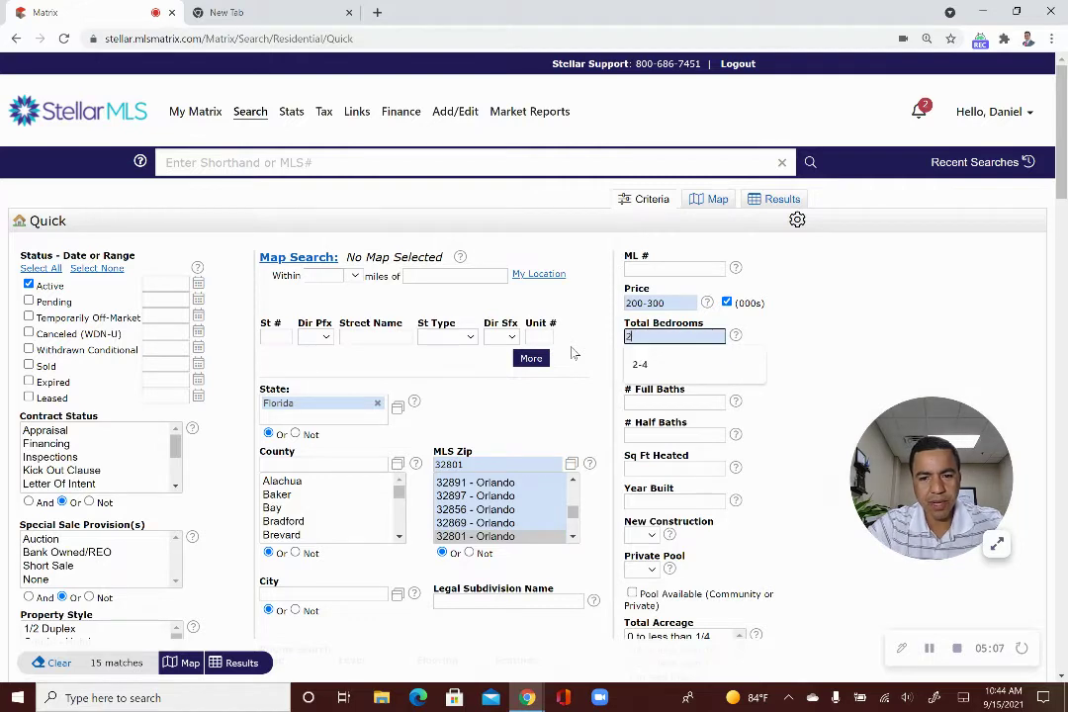
click(489, 401)
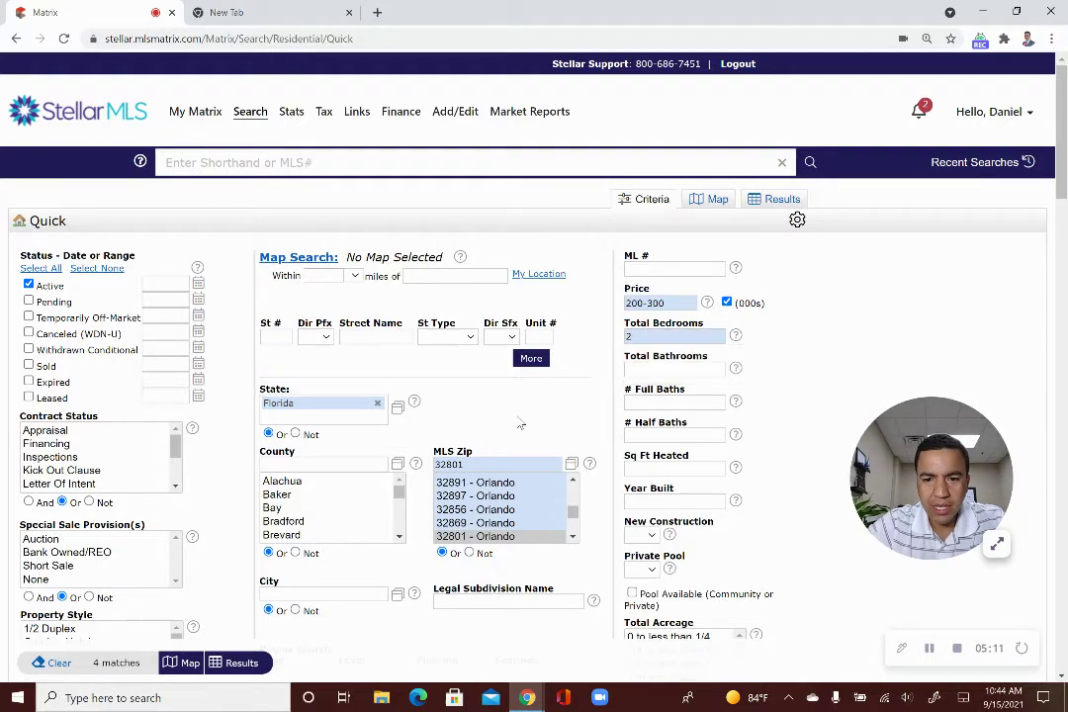
- Set # Full Baths to 2, narrowing the search to 4 matches
click(656, 401)
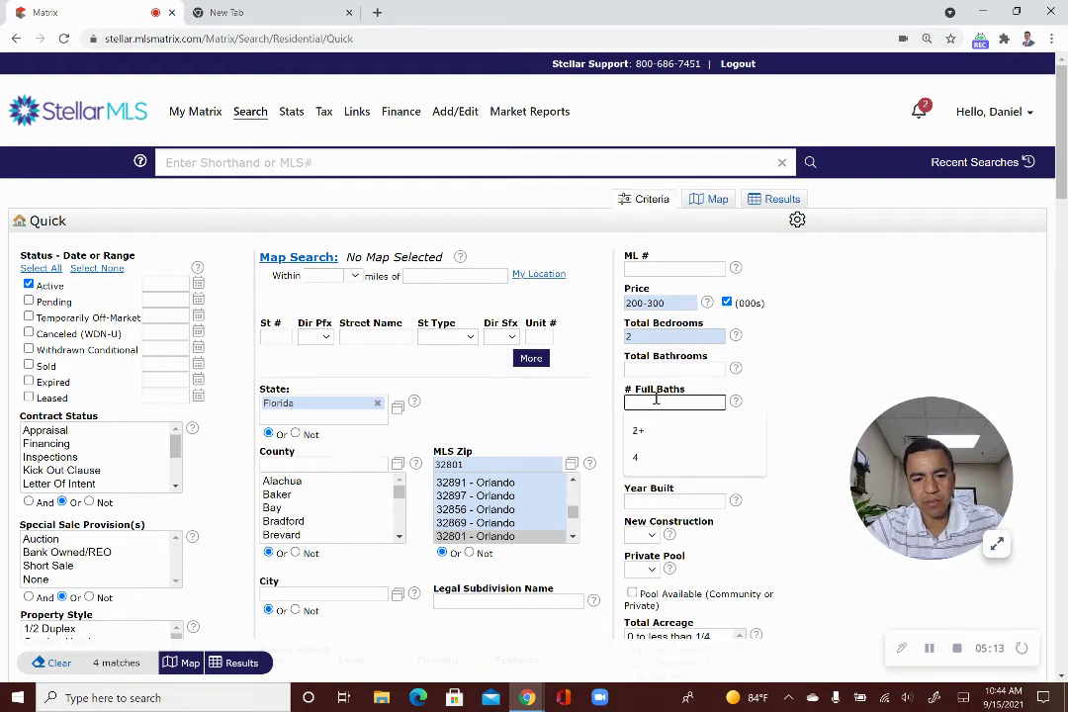
text(2)
click(566, 417)
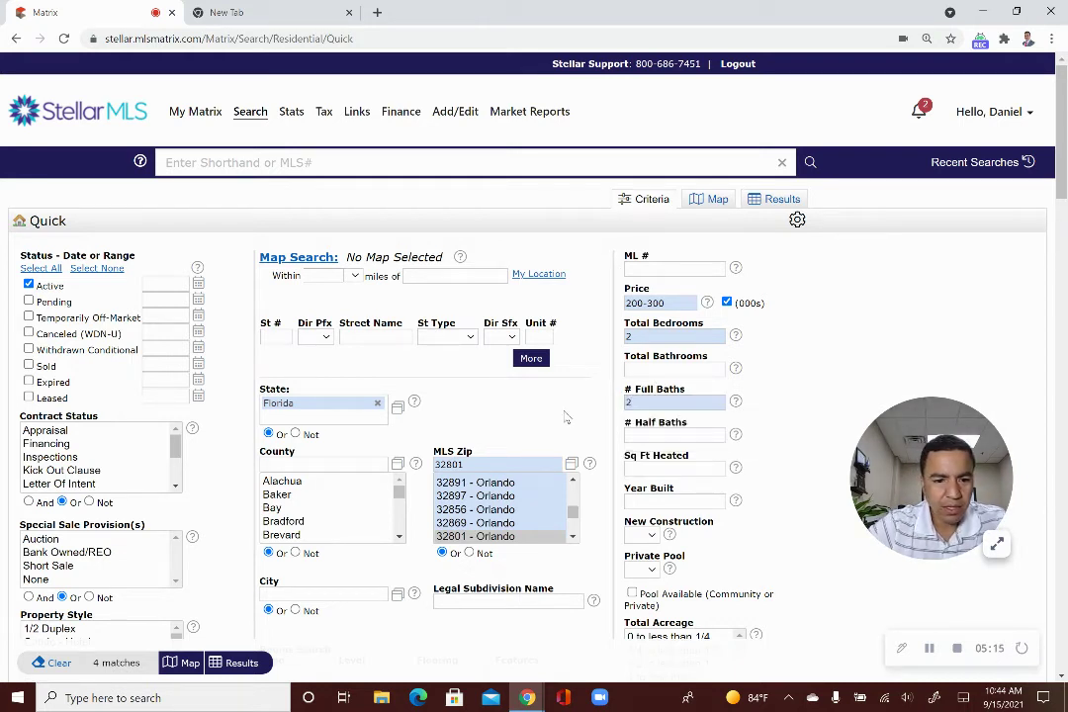
click(656, 403)
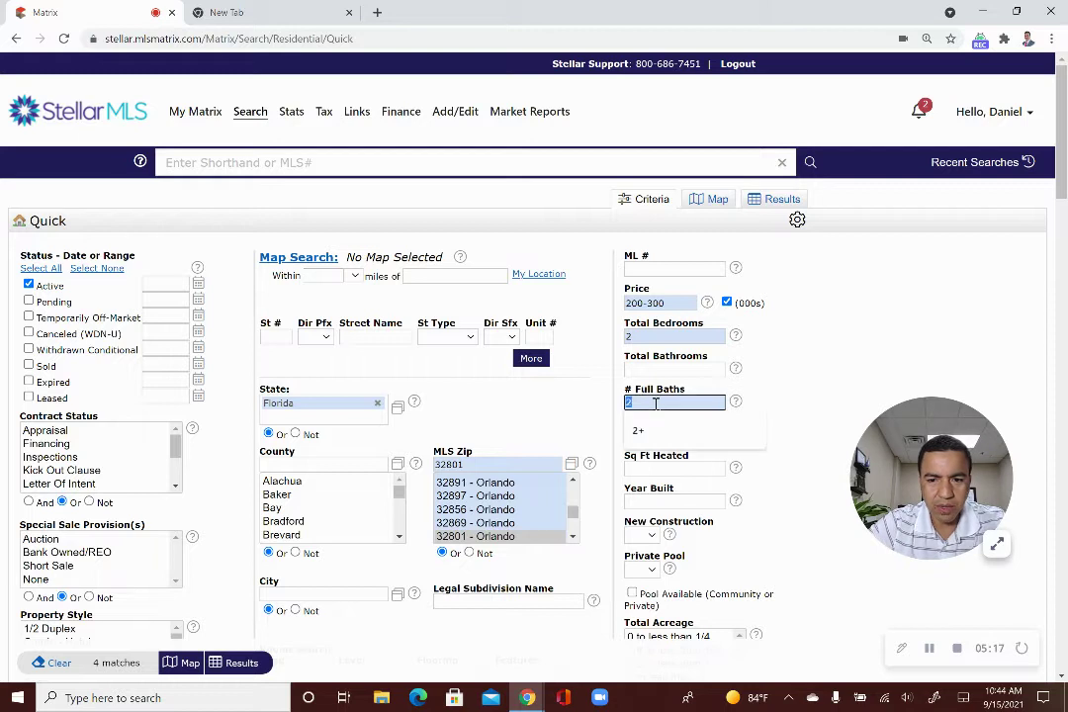
text(3)
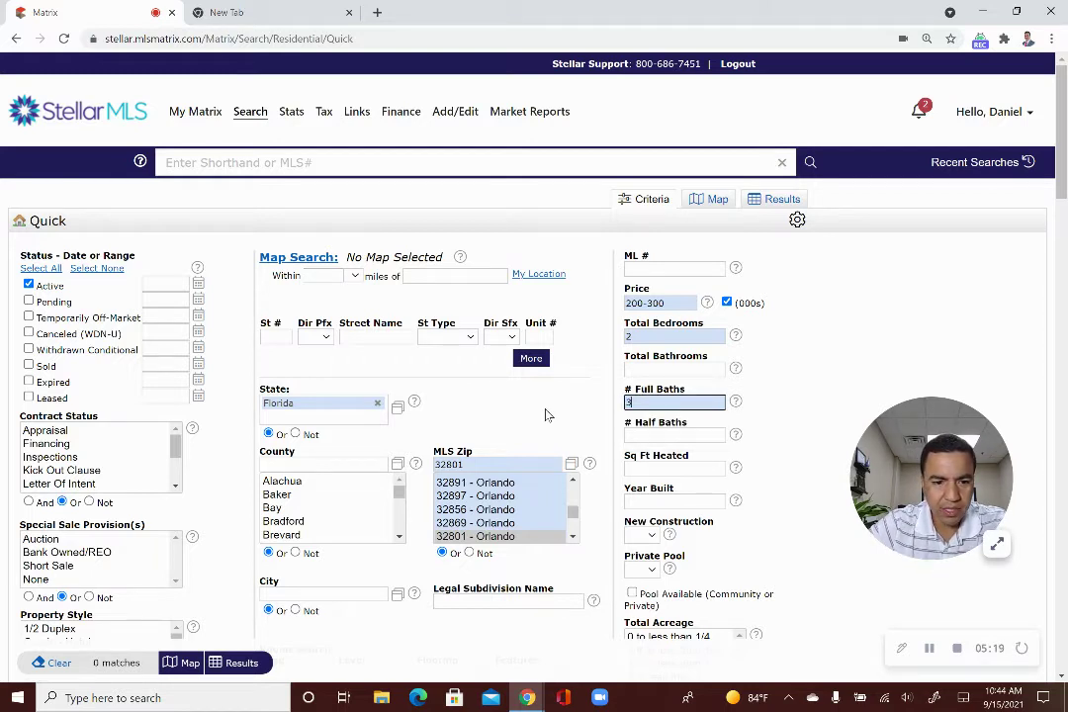
key(BackSpace)
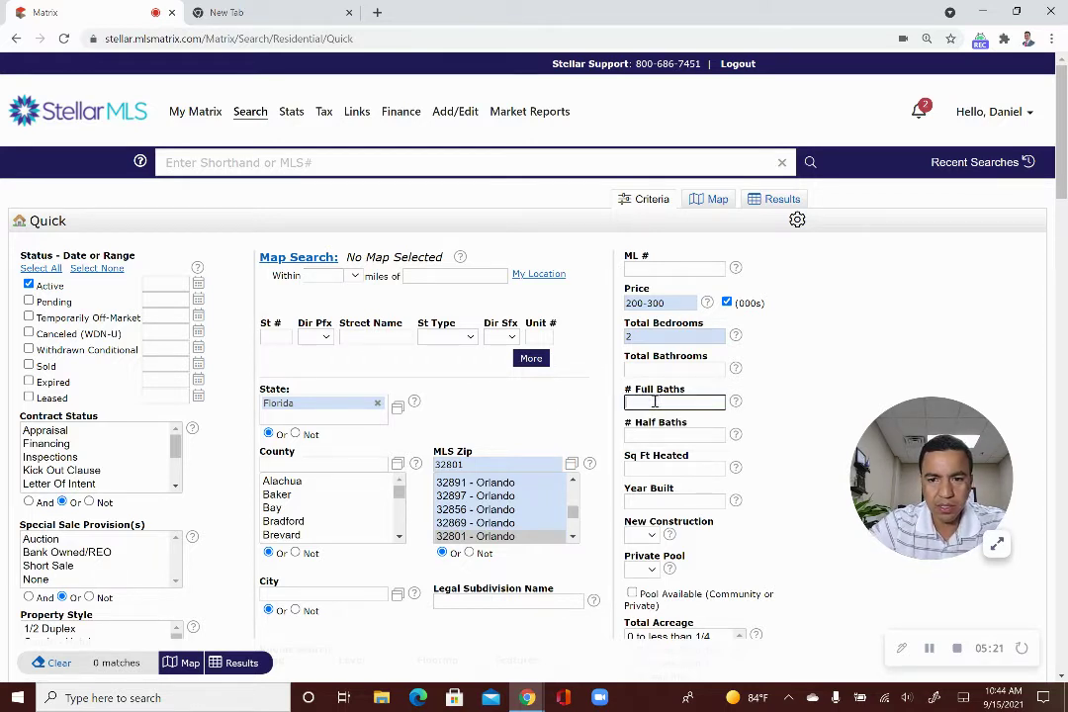
text(2)
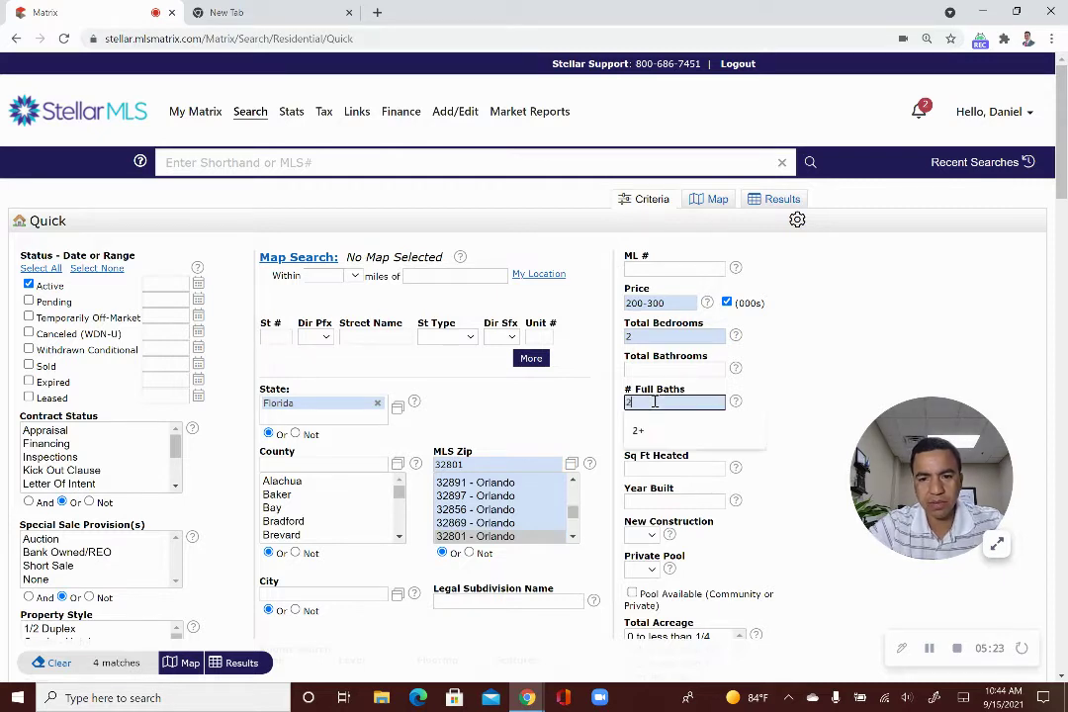
- Show the 4 results and open the 151 E Washington Street Unit #201 listing details
click(242, 663)
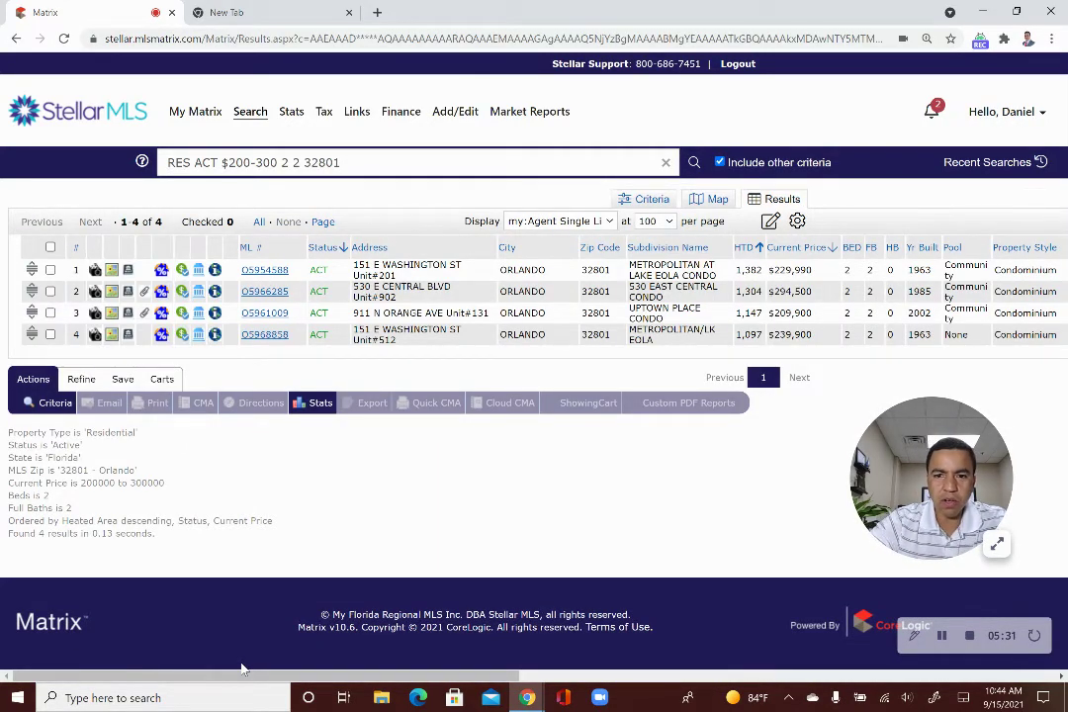
click(265, 271)
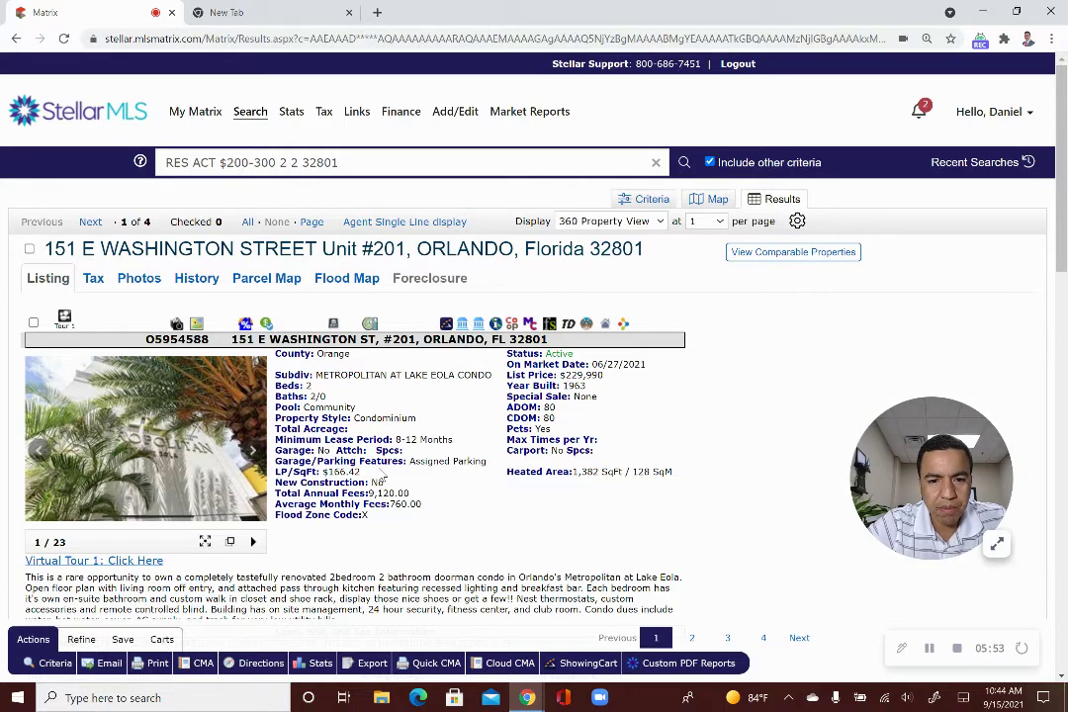
scroll(325, 401, down, 2)
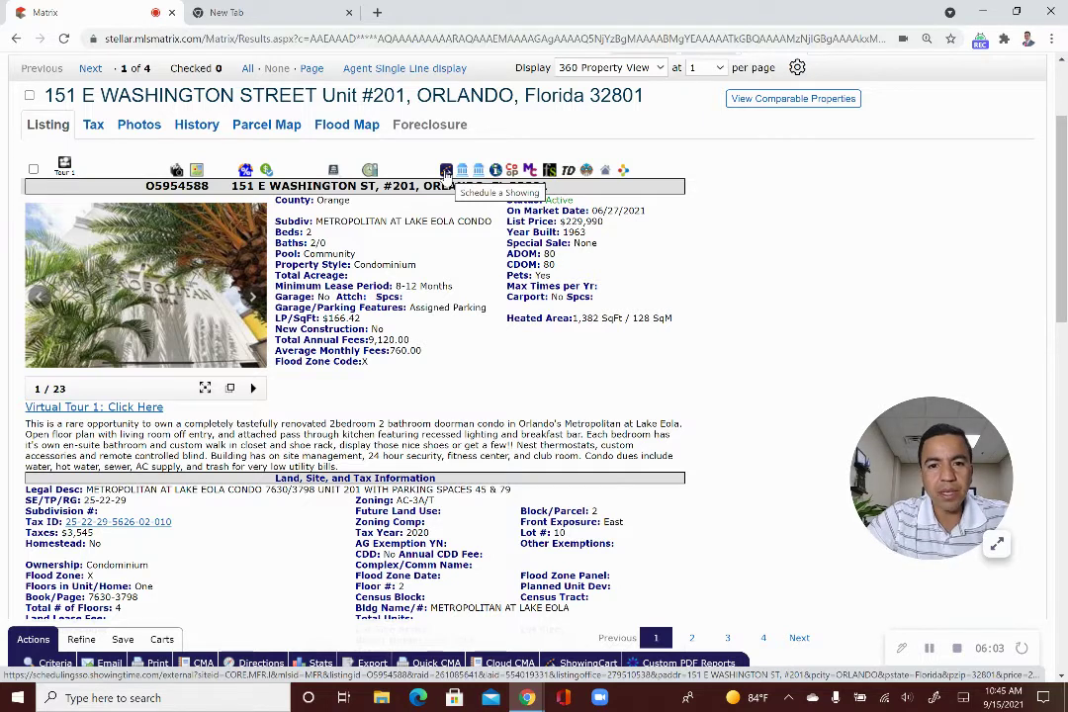
- Check Unit 201's single-showing instructions, which say to contact the seller directly, then go back
click(446, 171)
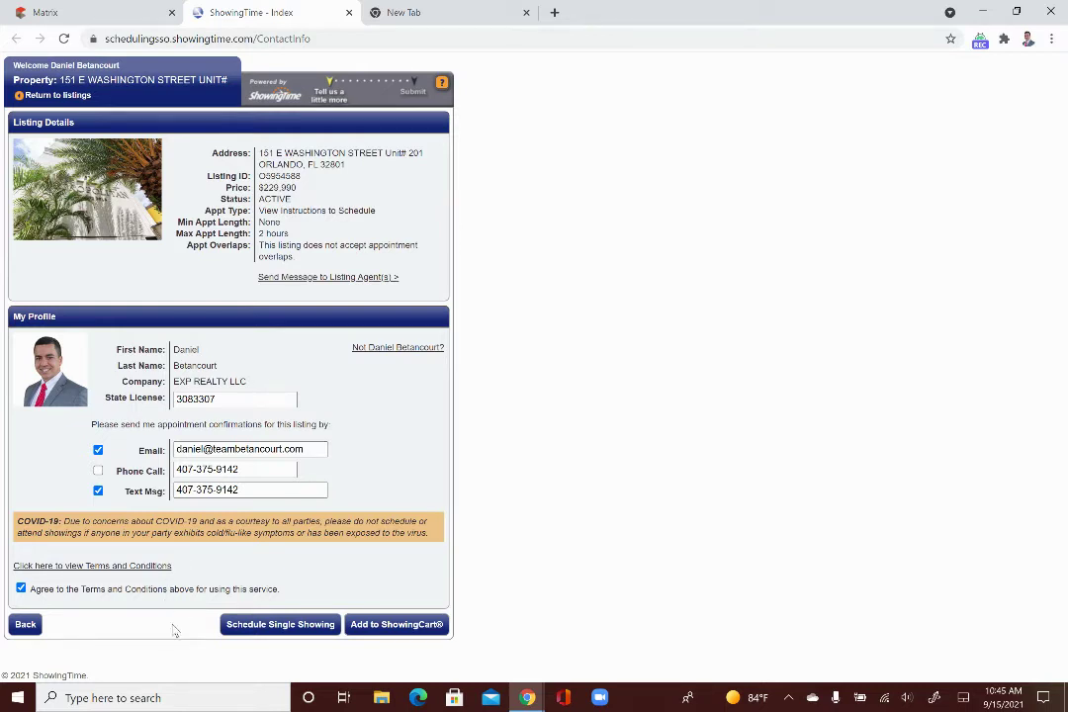
click(280, 627)
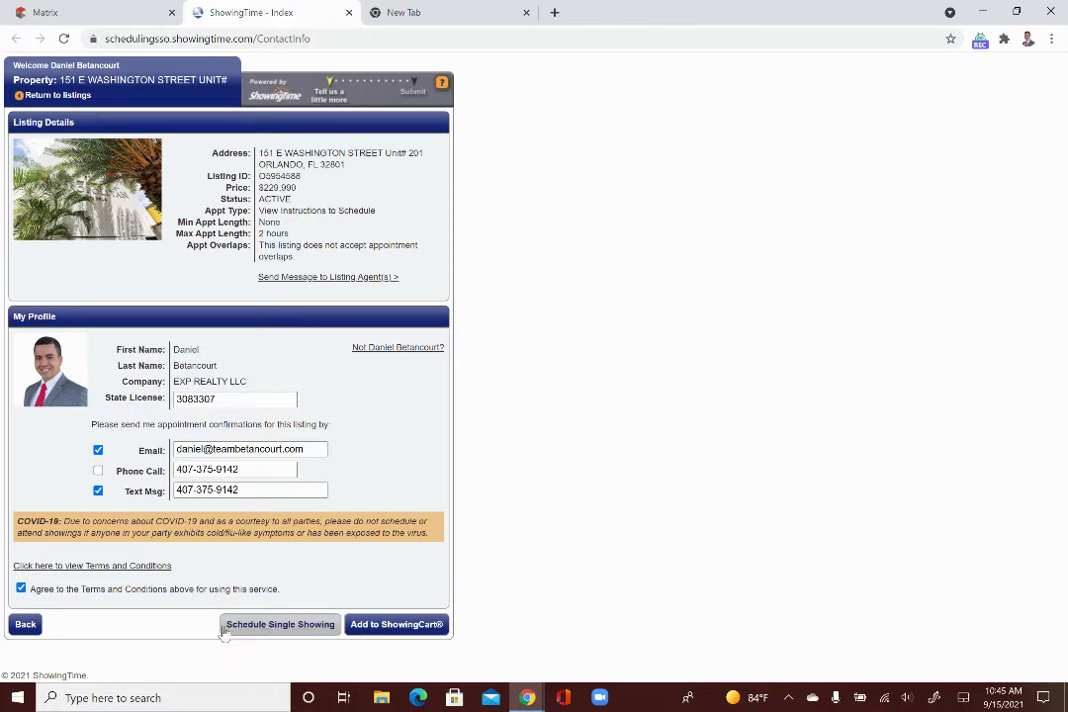
click(287, 632)
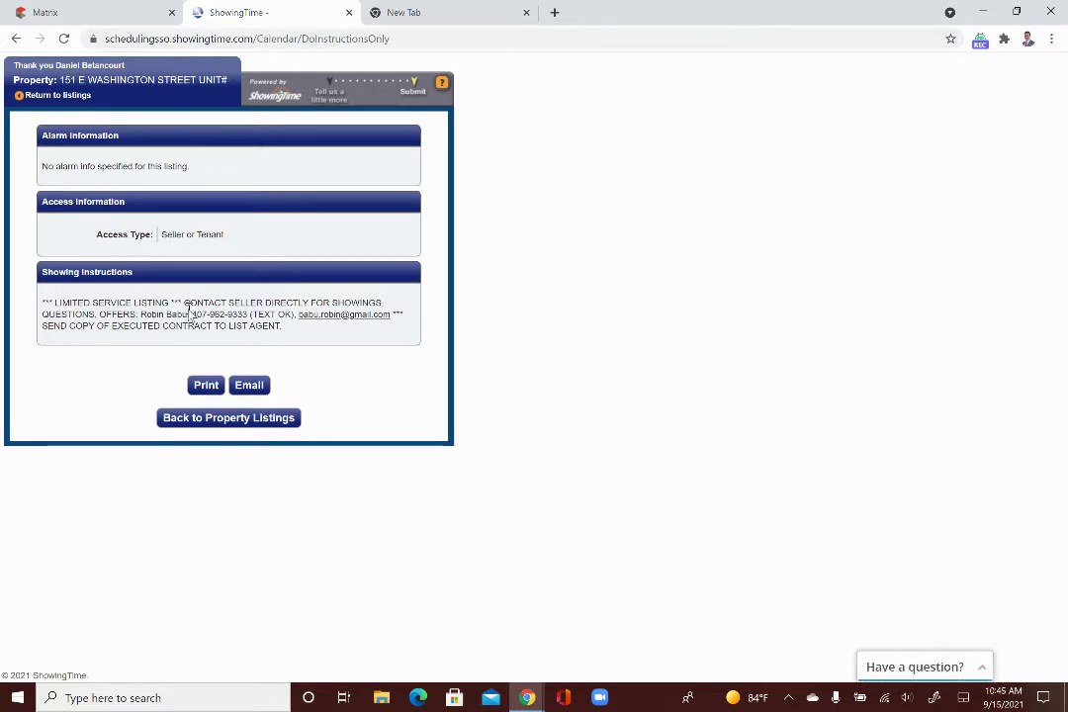
click(16, 39)
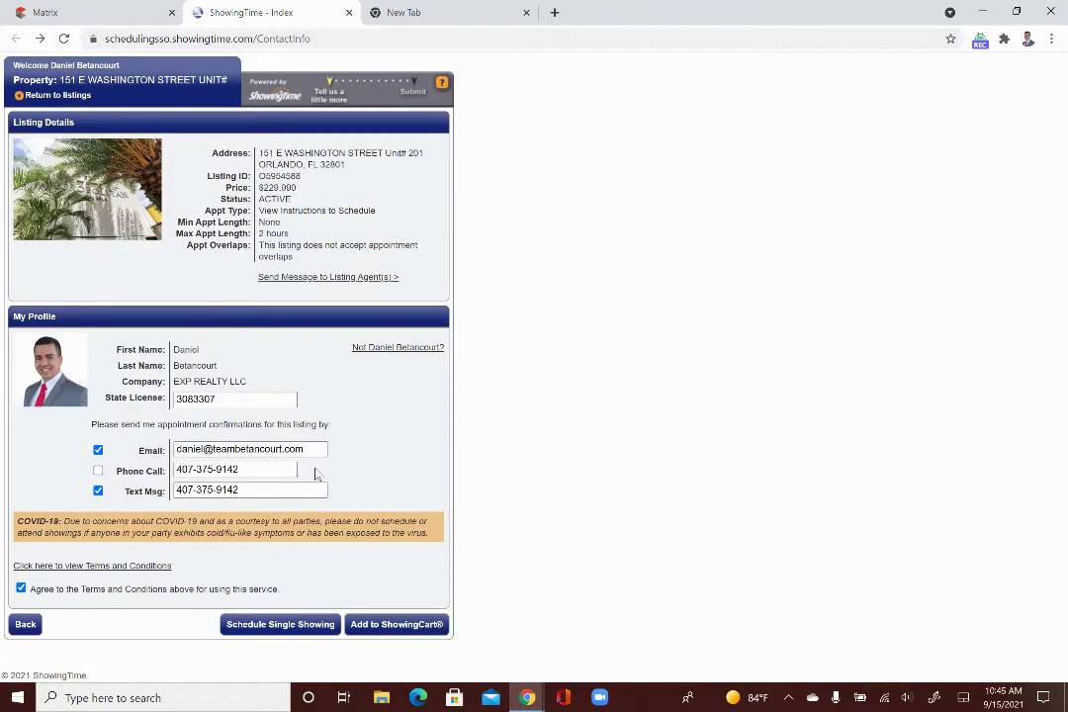
- Back in Matrix, advance to result 2 of 4, the $294,500 Unit #902 condo
click(129, 15)
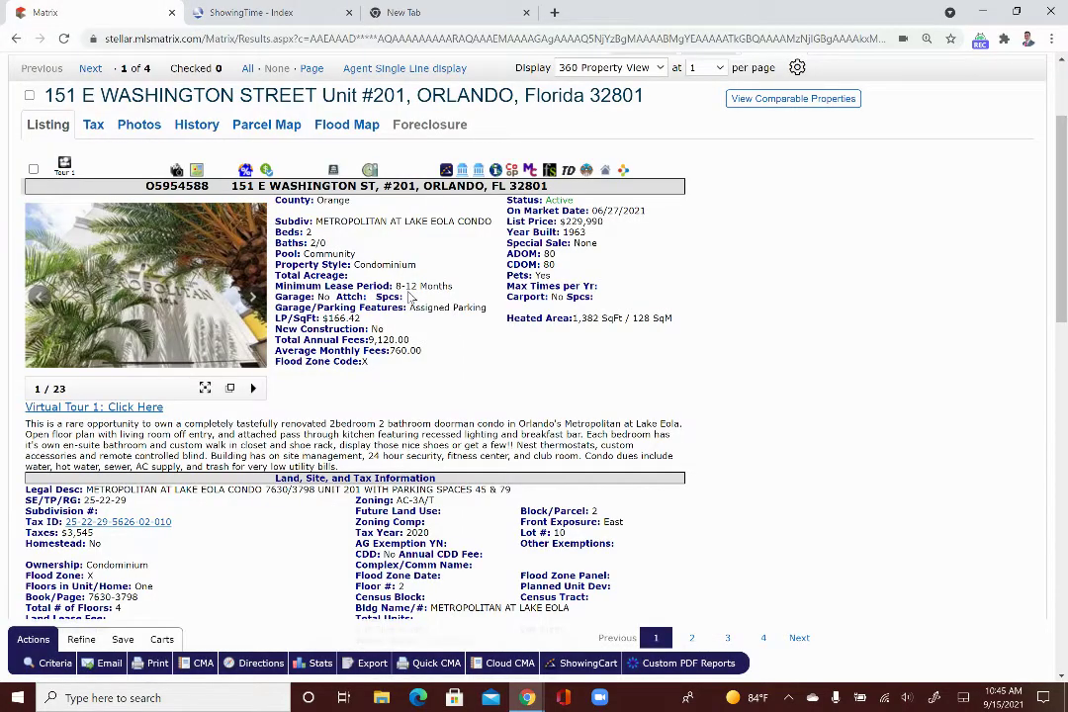
scroll(319, 478, down, 3)
scroll(318, 477, up, 4)
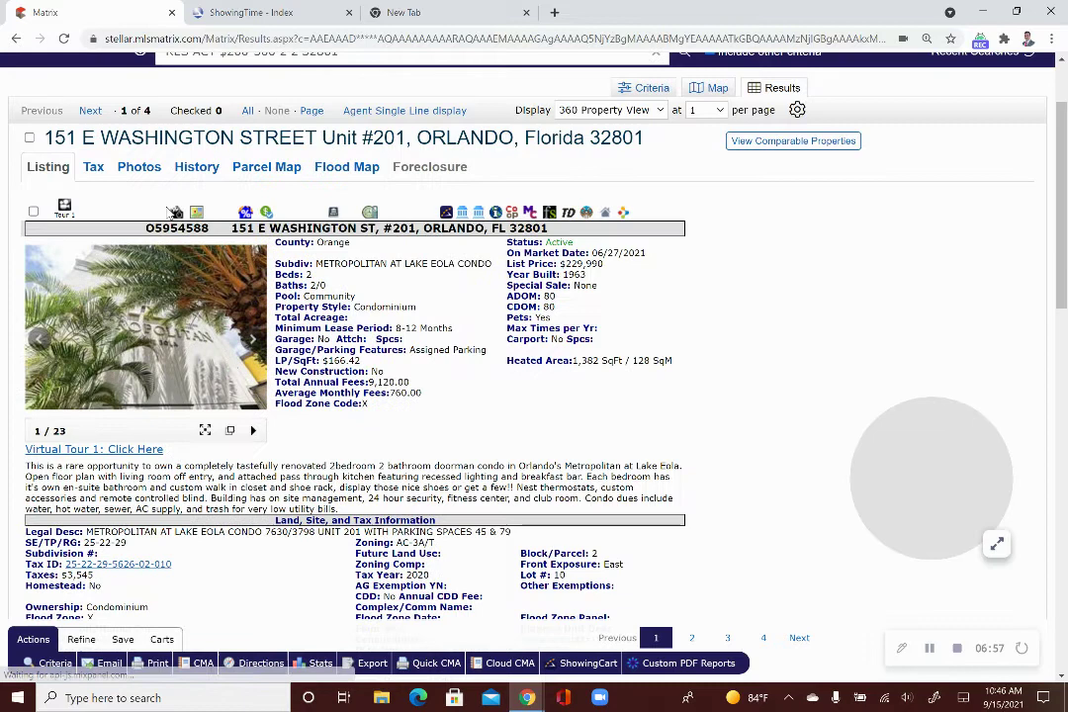
click(90, 110)
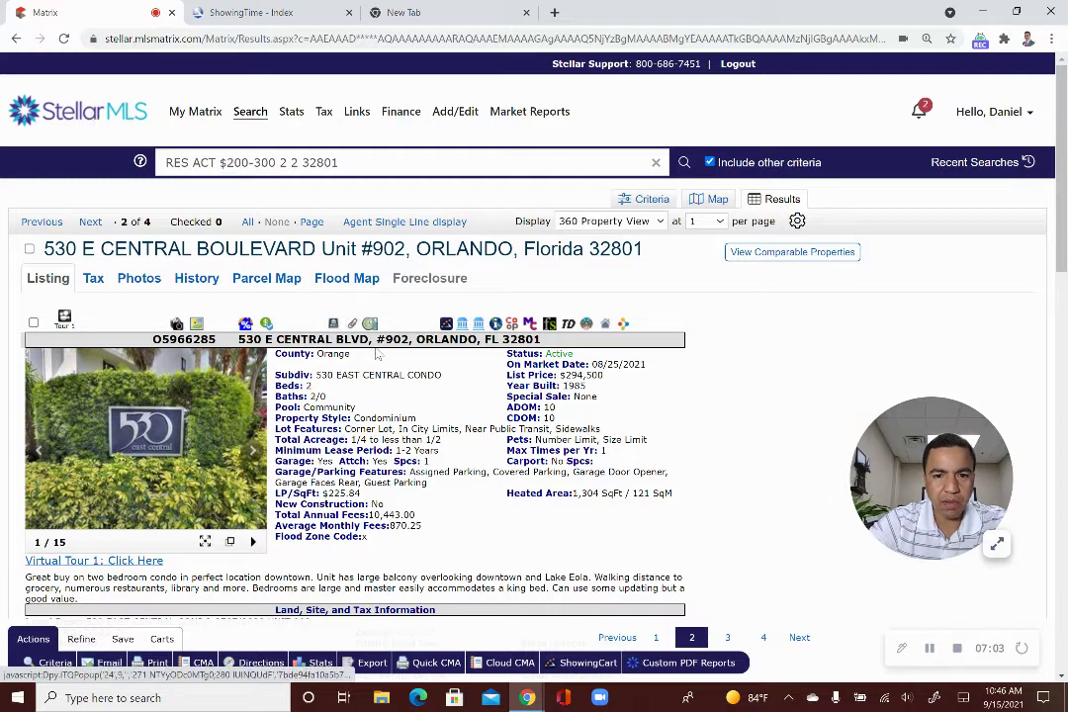
- Read Unit #902's single-showing instructions (call with four hours' notice), then return to the MLS listing
click(446, 326)
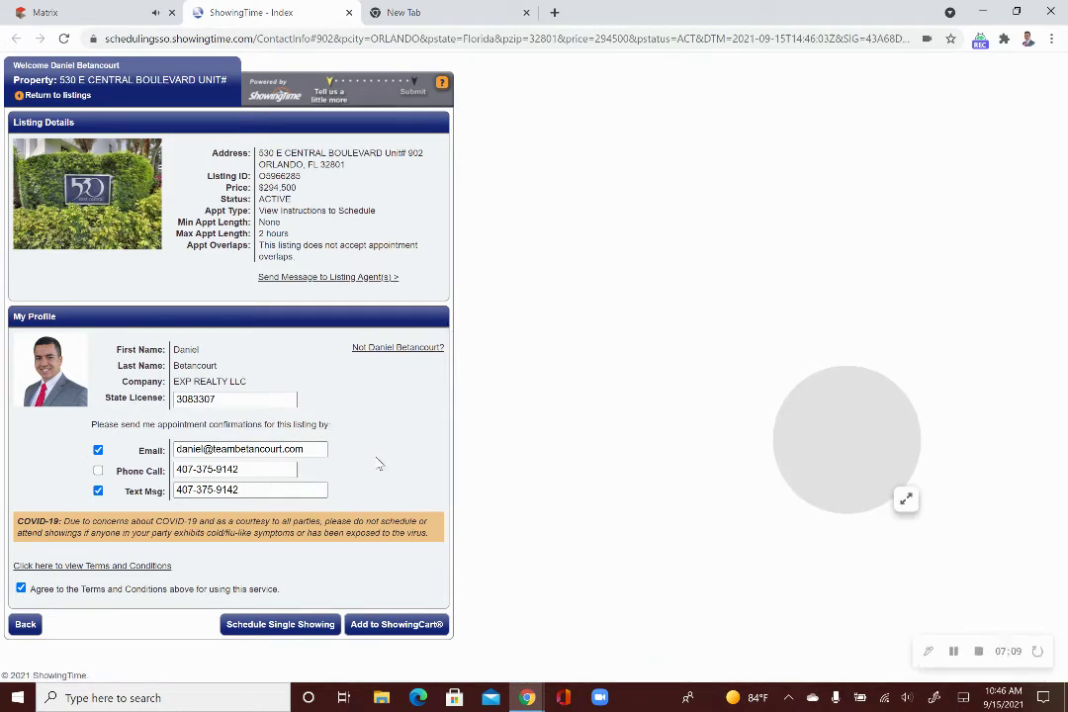
click(311, 626)
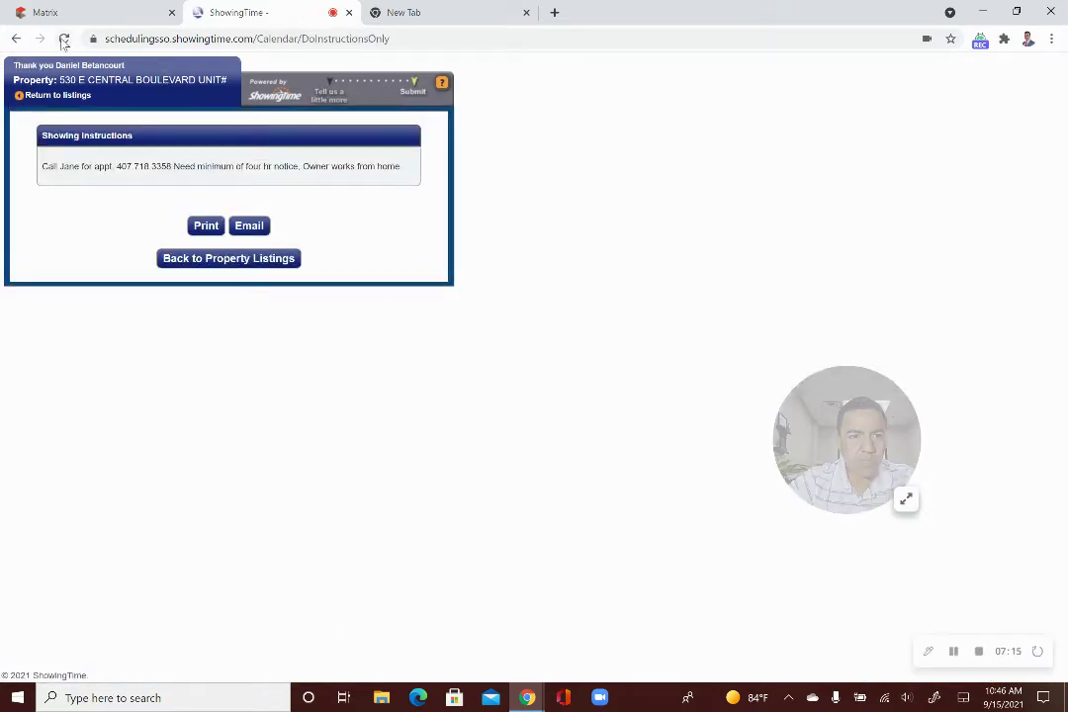
click(16, 39)
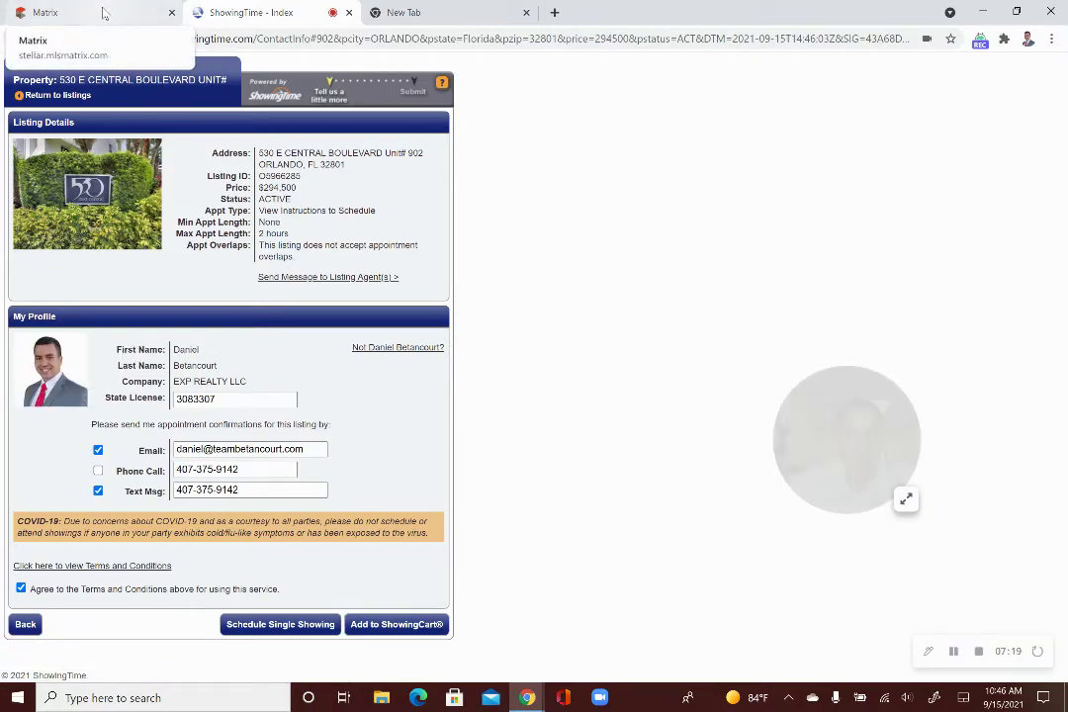
click(69, 12)
- Scroll the Unit #902 listing down to Realtor Information and back to the top
scroll(329, 485, down, 5)
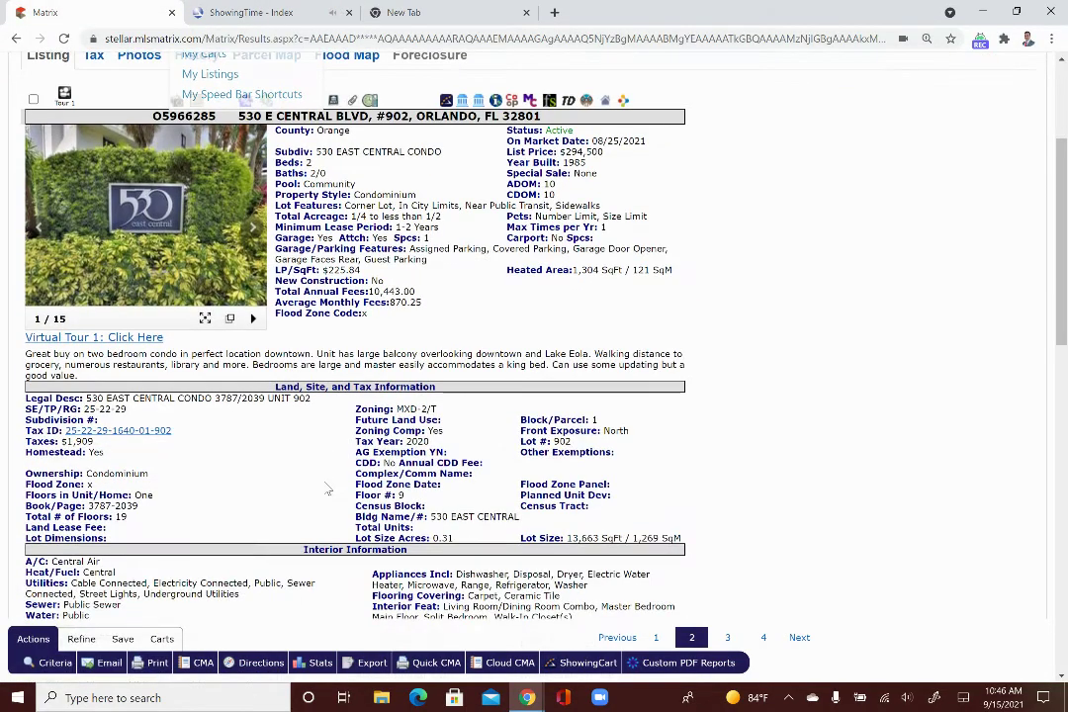
scroll(329, 489, down, 6)
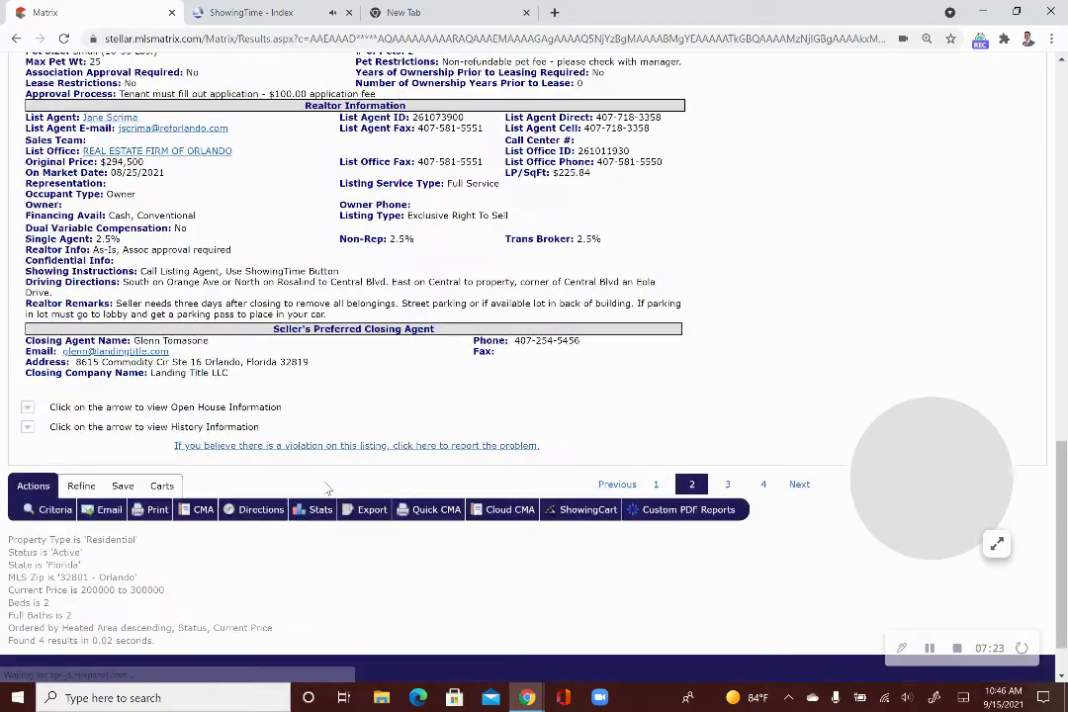
scroll(181, 408, up, 12)
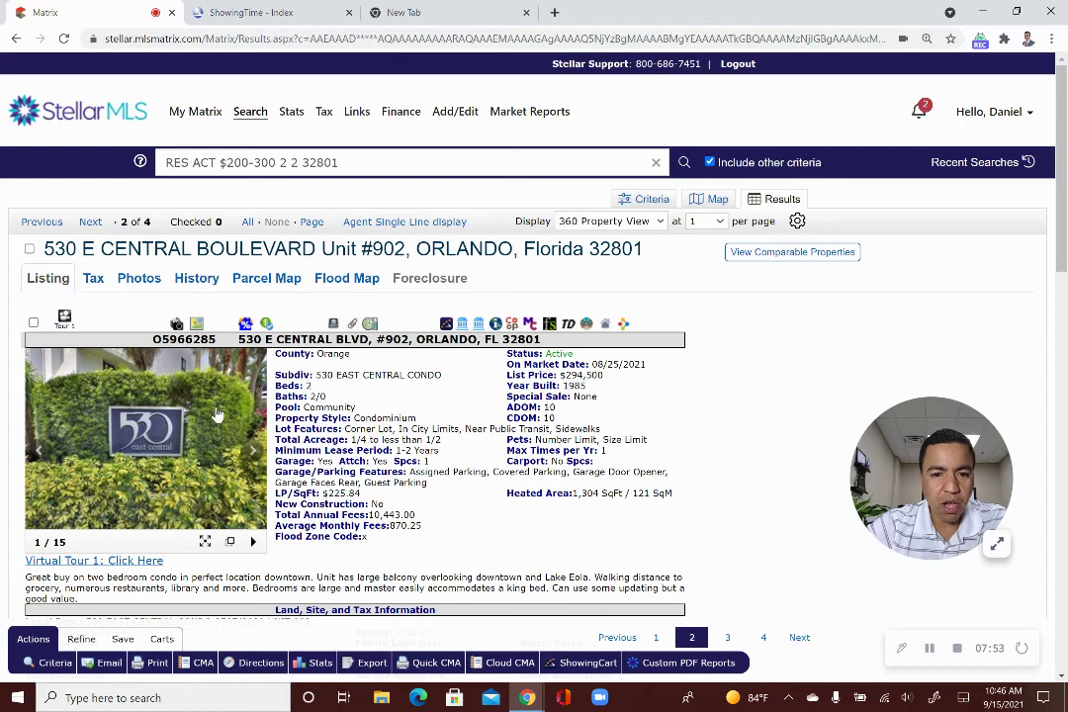
scroll(308, 450, down, 3)
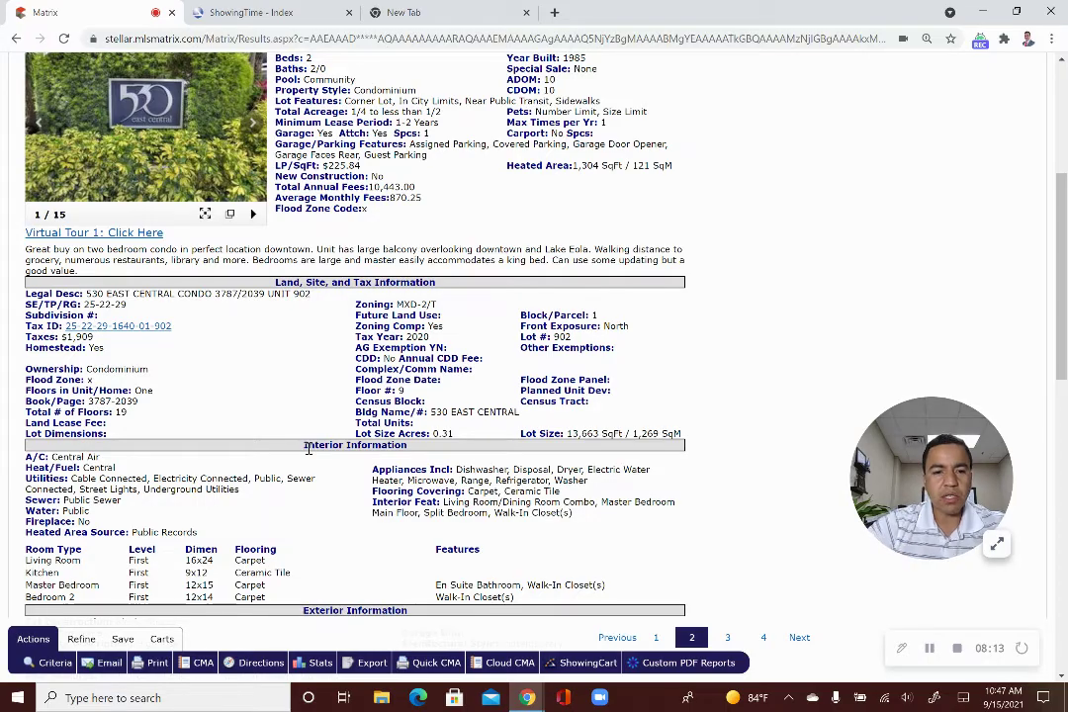
scroll(159, 453, down, 6)
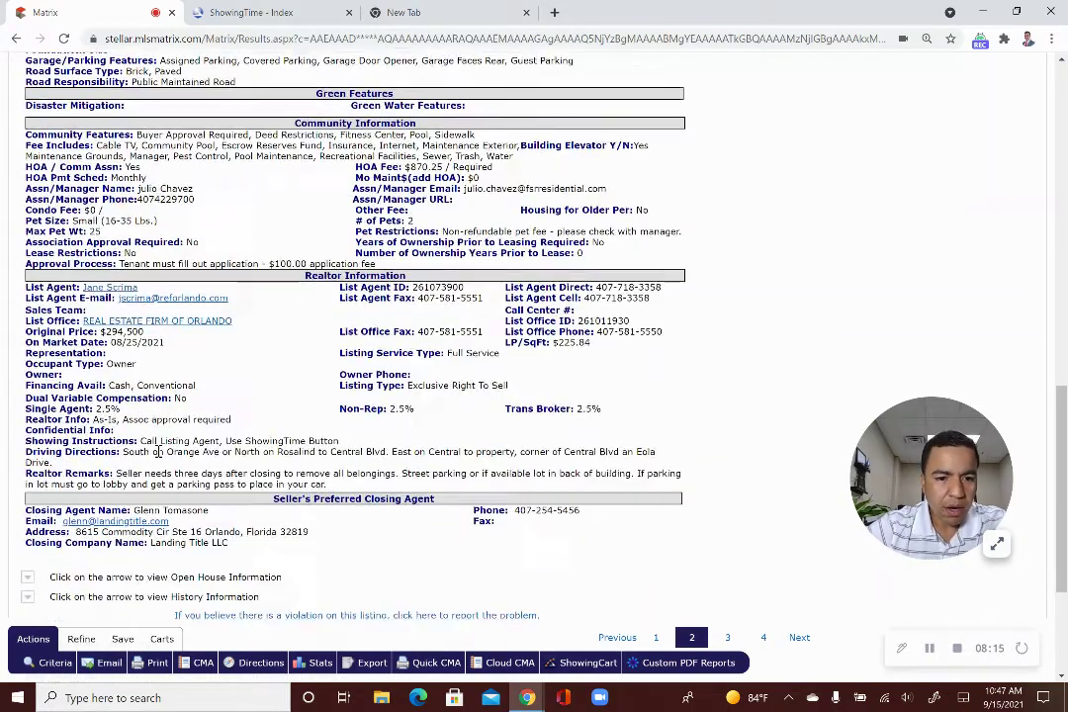
scroll(160, 456, up, 7)
scroll(159, 456, up, 3)
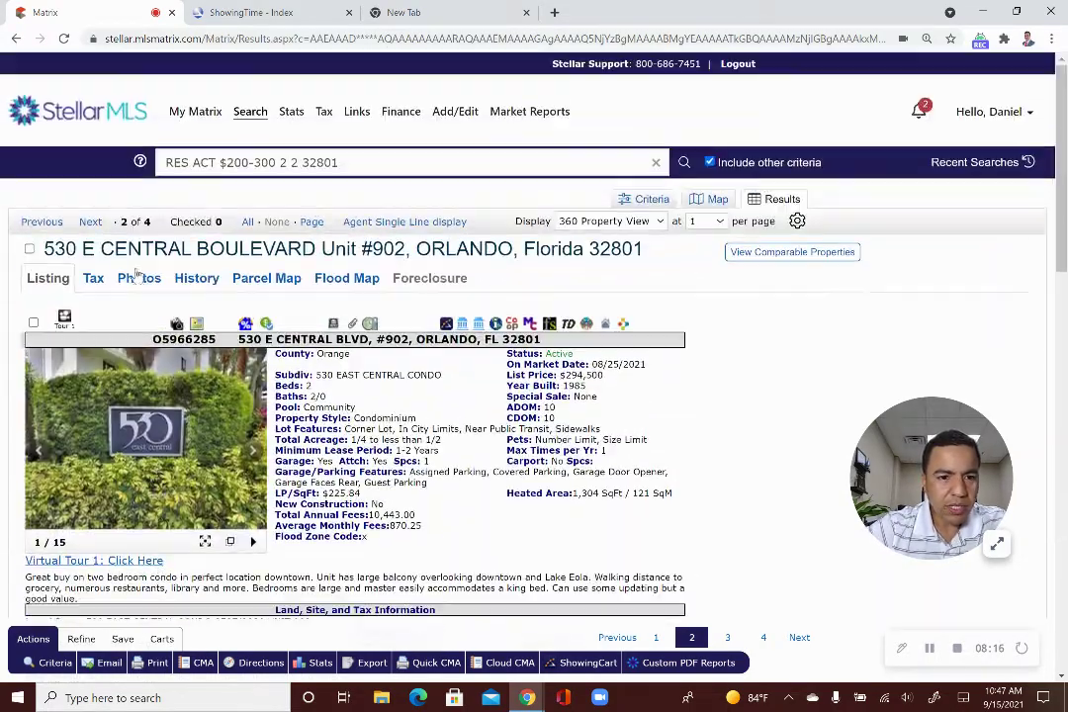
click(89, 223)
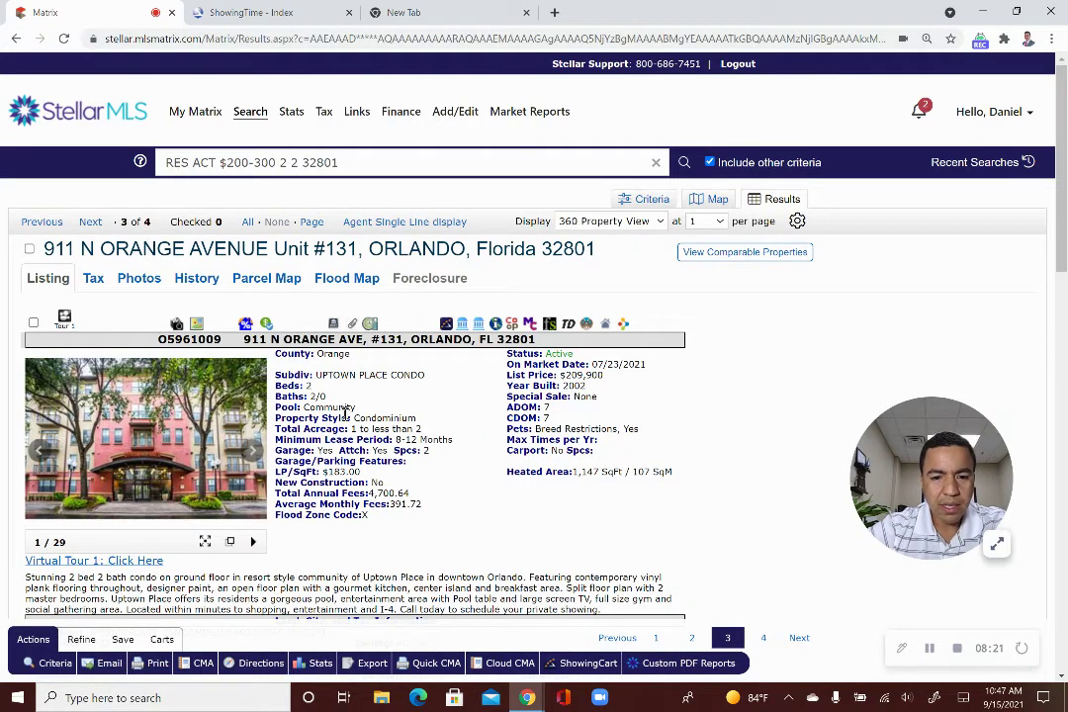
scroll(353, 436, down, 1)
scroll(354, 436, down, 1)
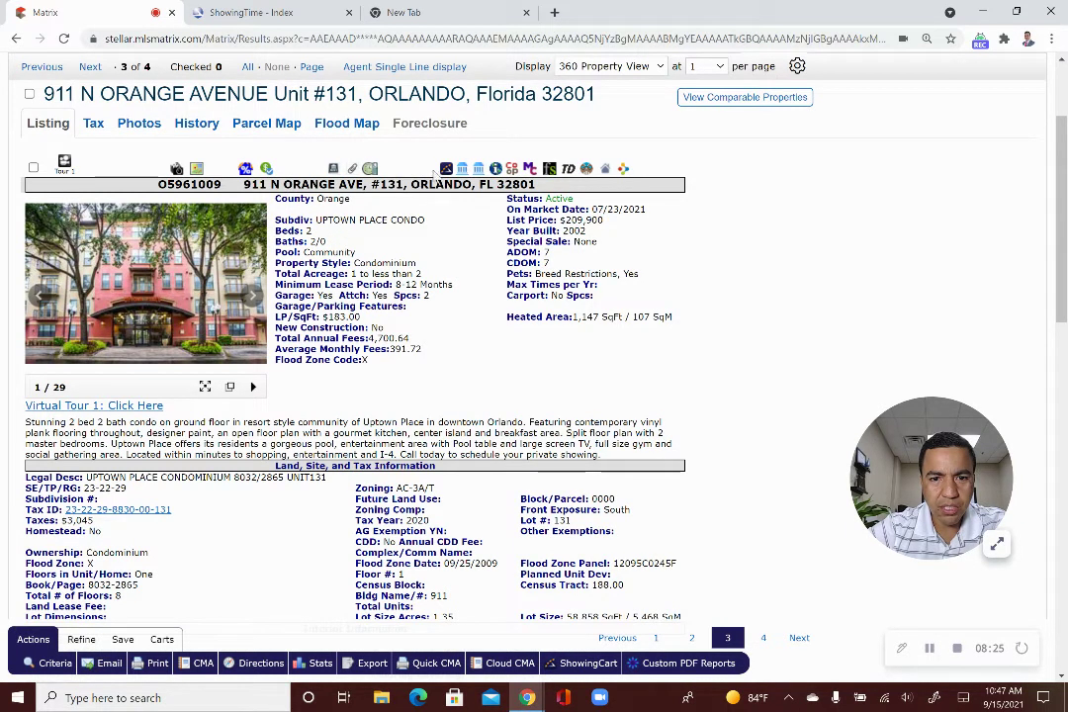
key(ctrl+Tab)
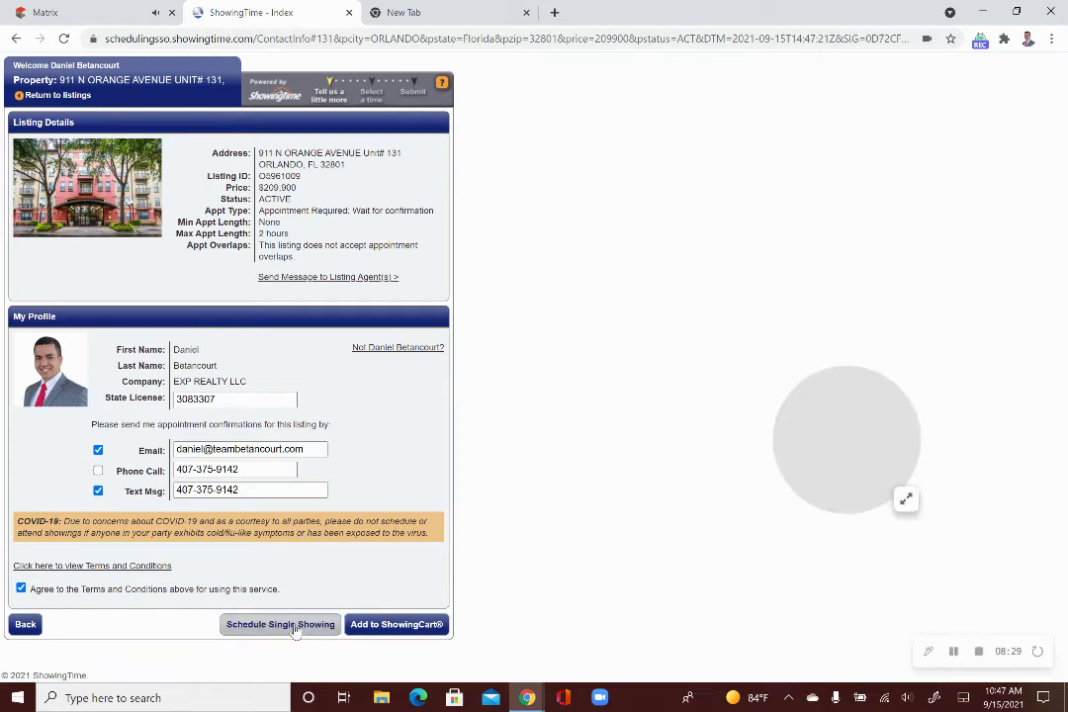
click(294, 625)
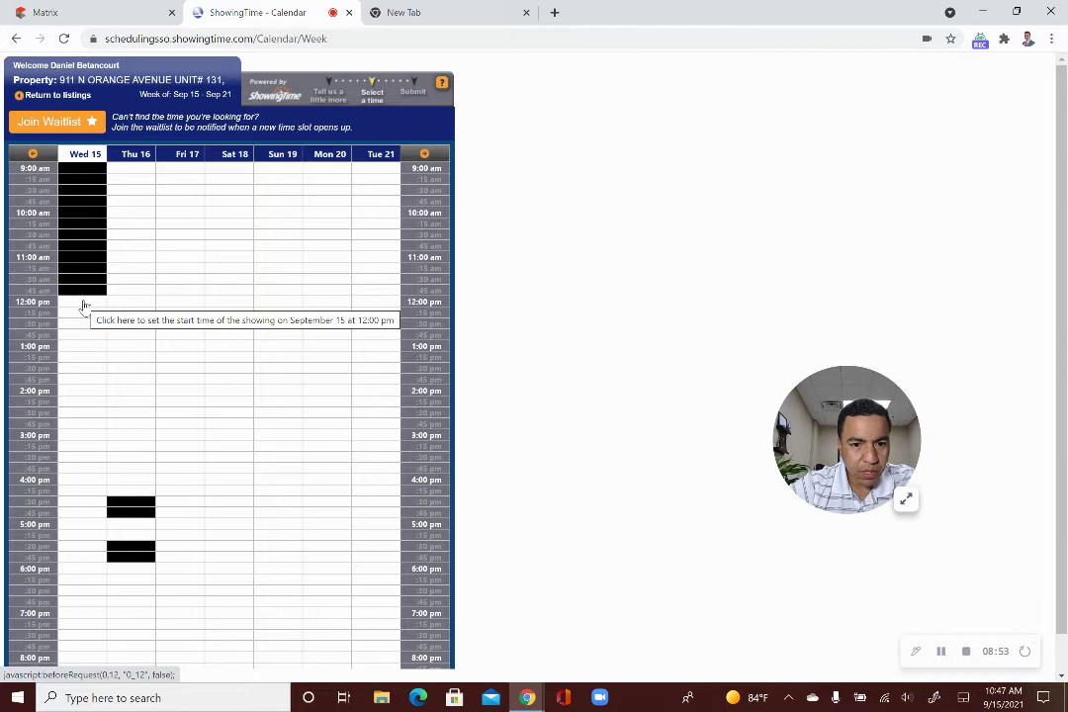
click(84, 305)
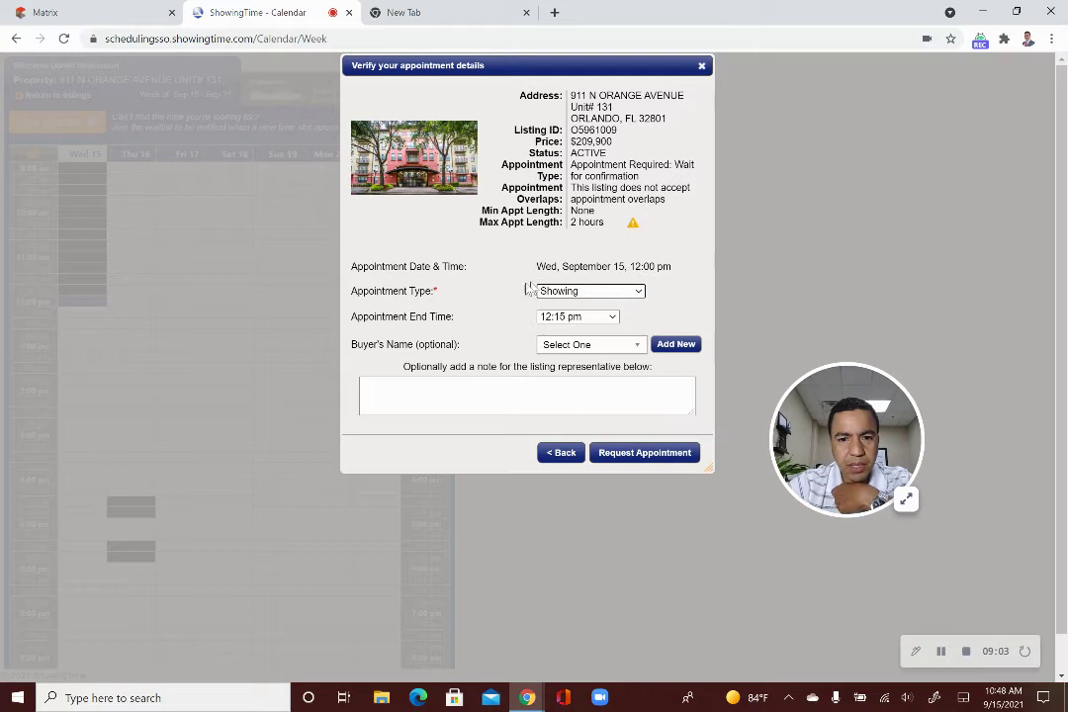
- Keep Showing as the appointment type and set the end time to 12:30 pm
click(588, 292)
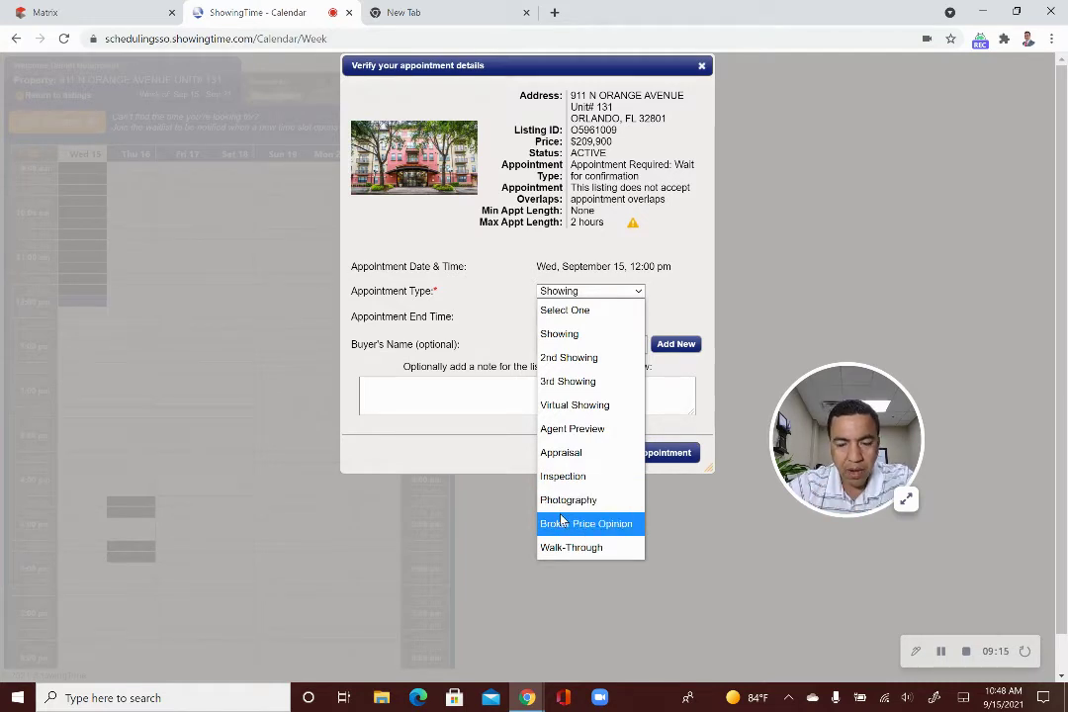
click(482, 278)
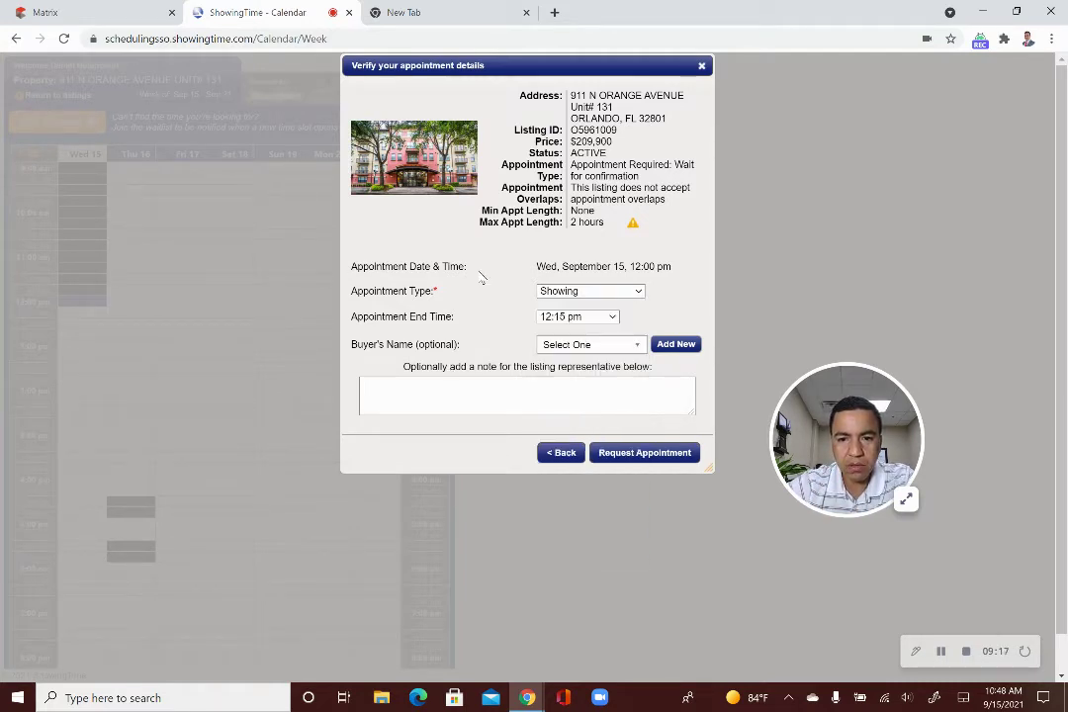
click(571, 318)
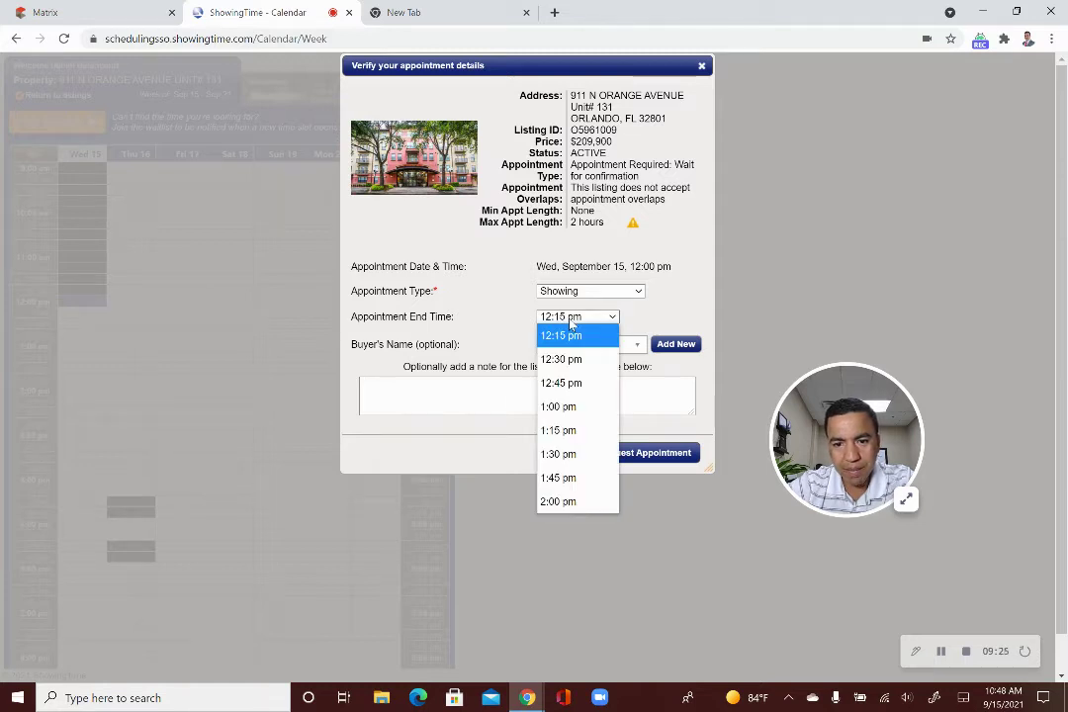
click(581, 361)
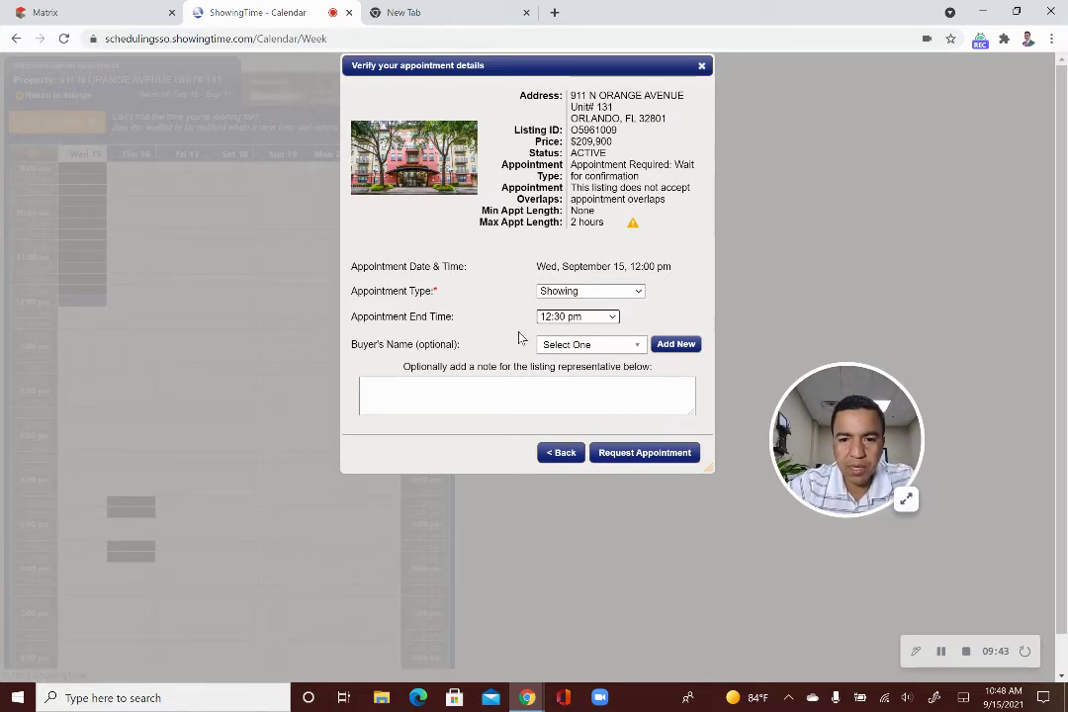
click(496, 386)
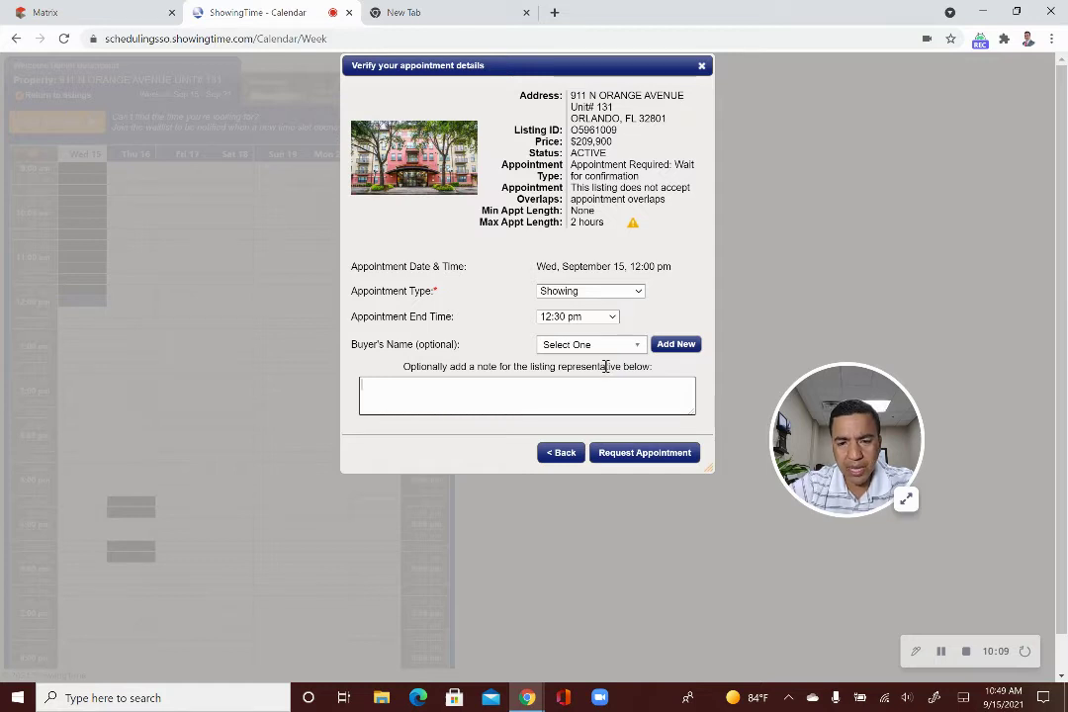
click(639, 452)
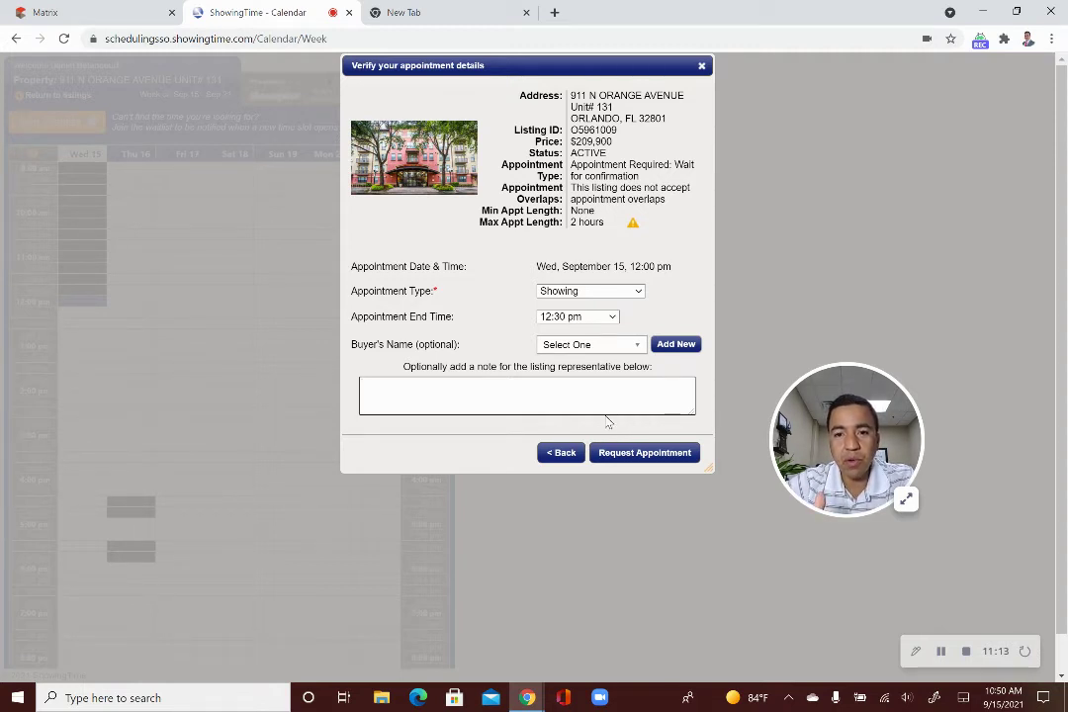
click(702, 68)
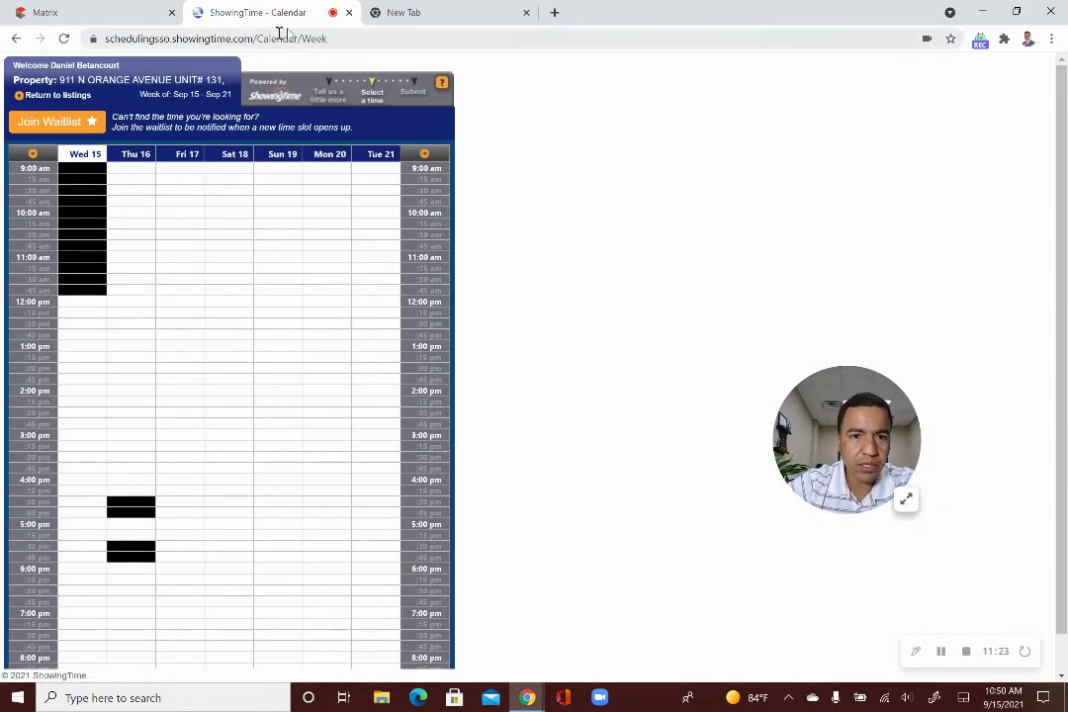
click(348, 12)
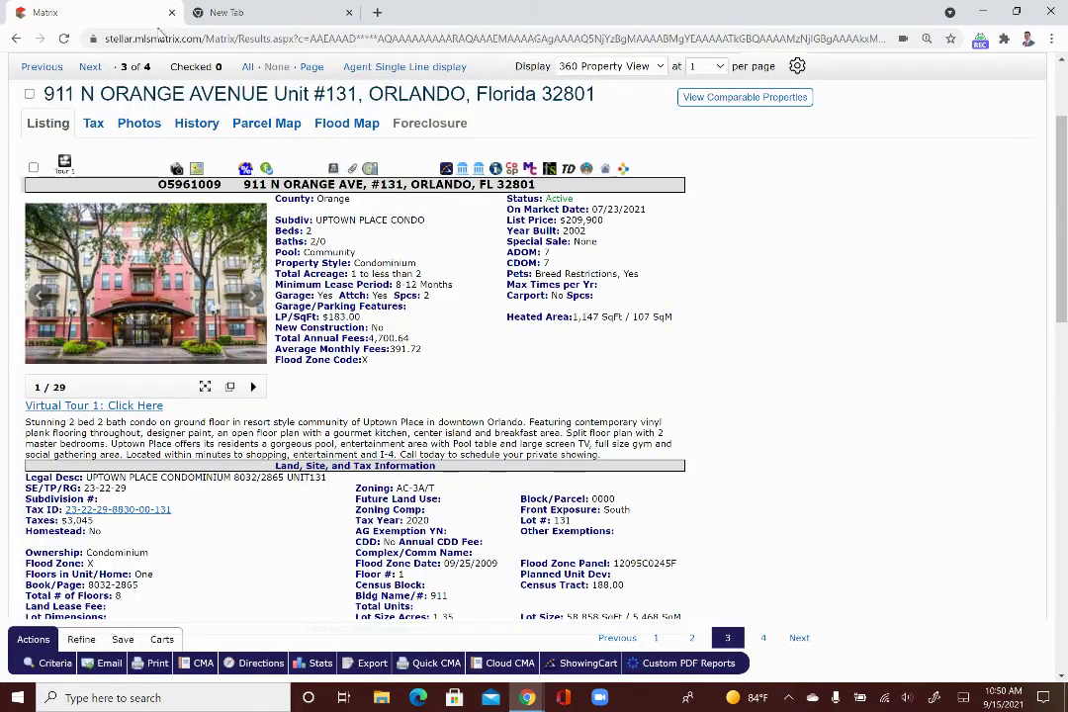
scroll(386, 320, down, 1)
scroll(406, 320, up, 1)
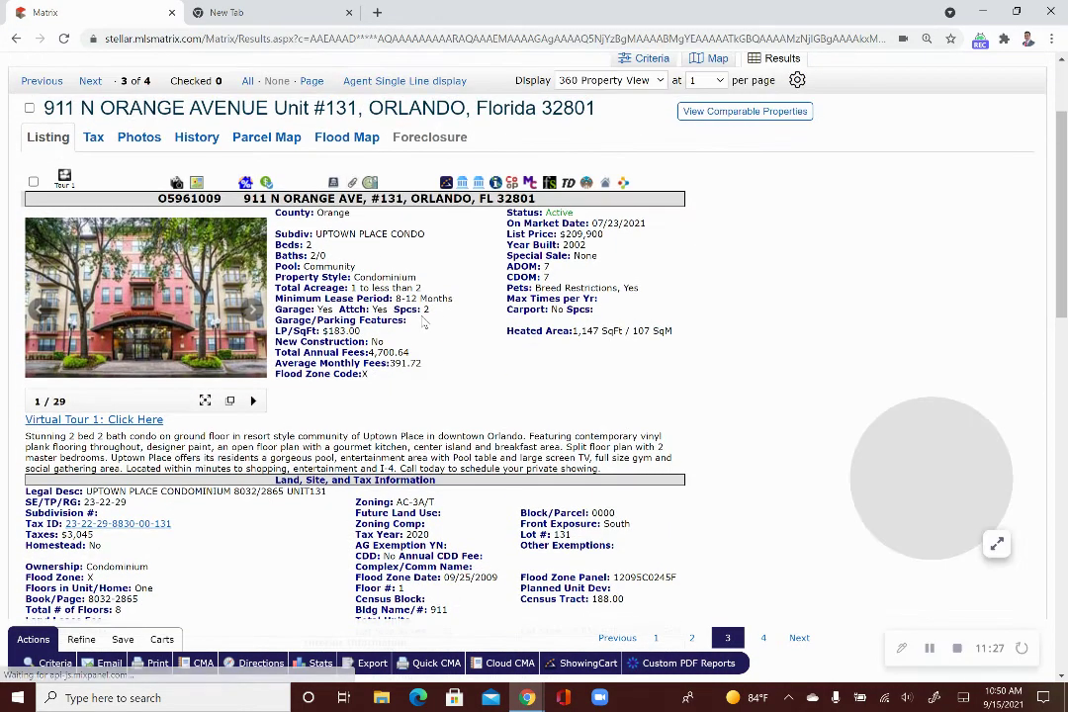
click(446, 183)
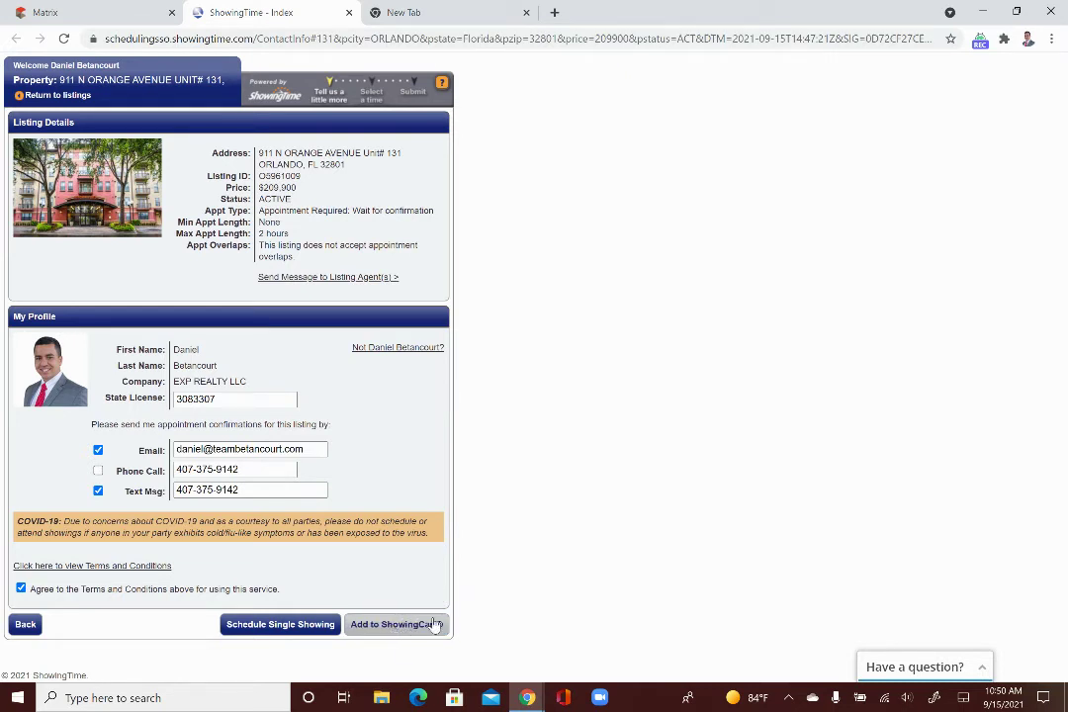
click(400, 630)
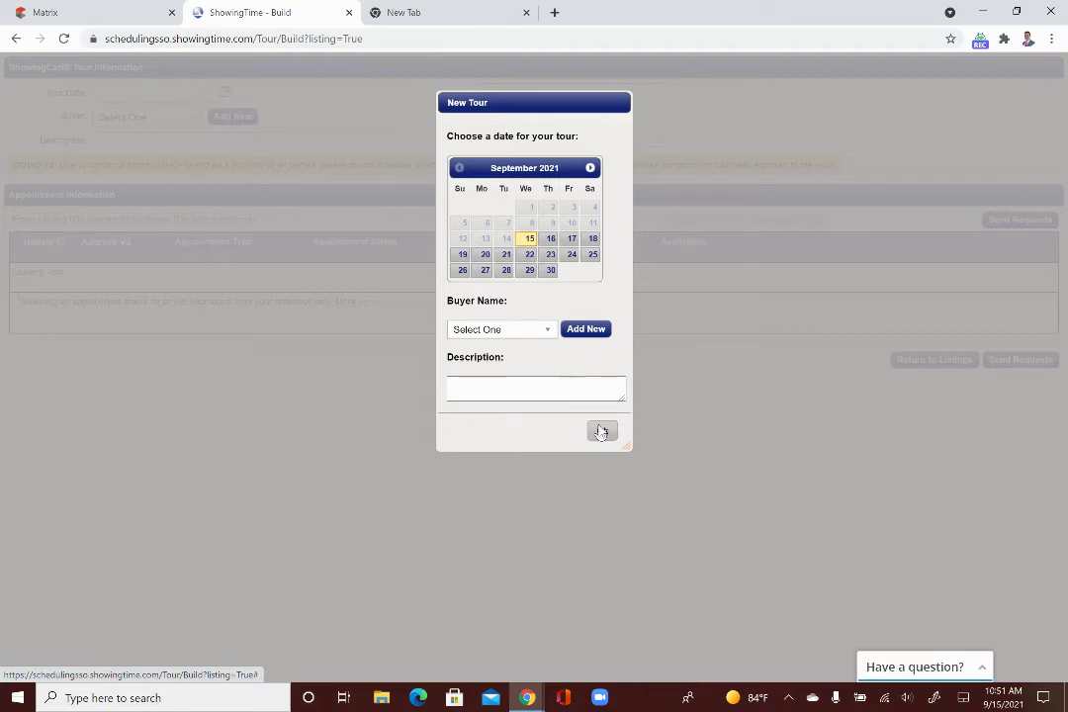
- Name the new 9/15/2021 ShowingCart tour 'Weds Tour'
click(602, 431)
click(558, 383)
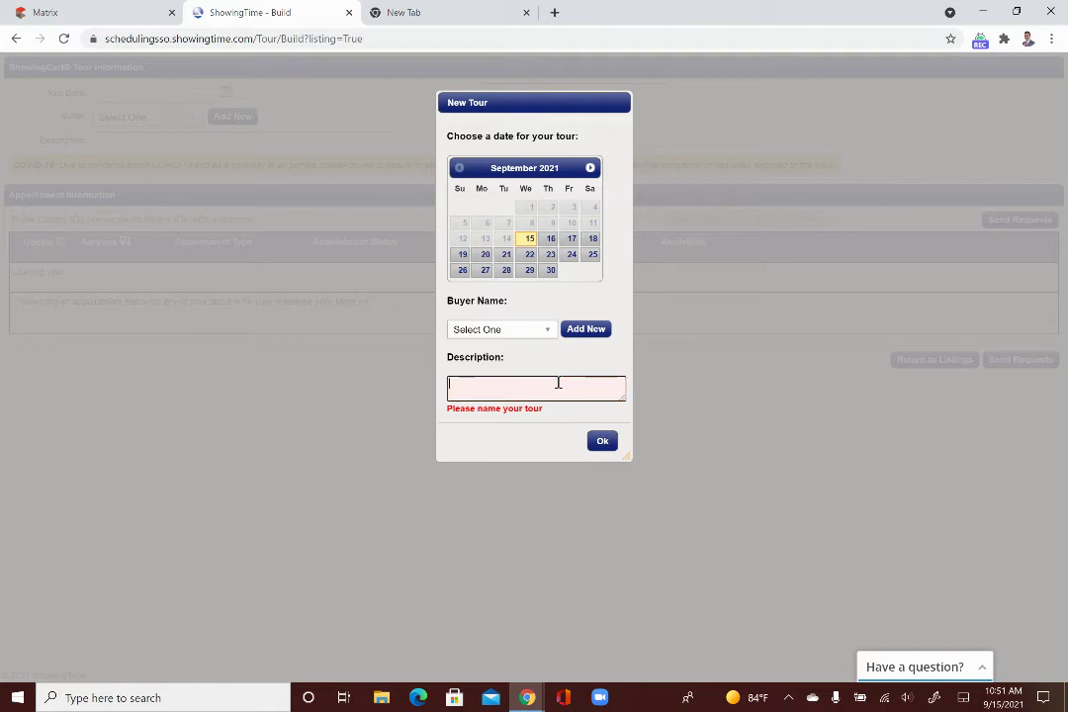
text(Wwe)
key(BackSpace)
key(BackSpace)
text(eds Tour)
- Create the tour with 911 N Orange Avenue as stop 1 and return to the MLS listing
click(602, 442)
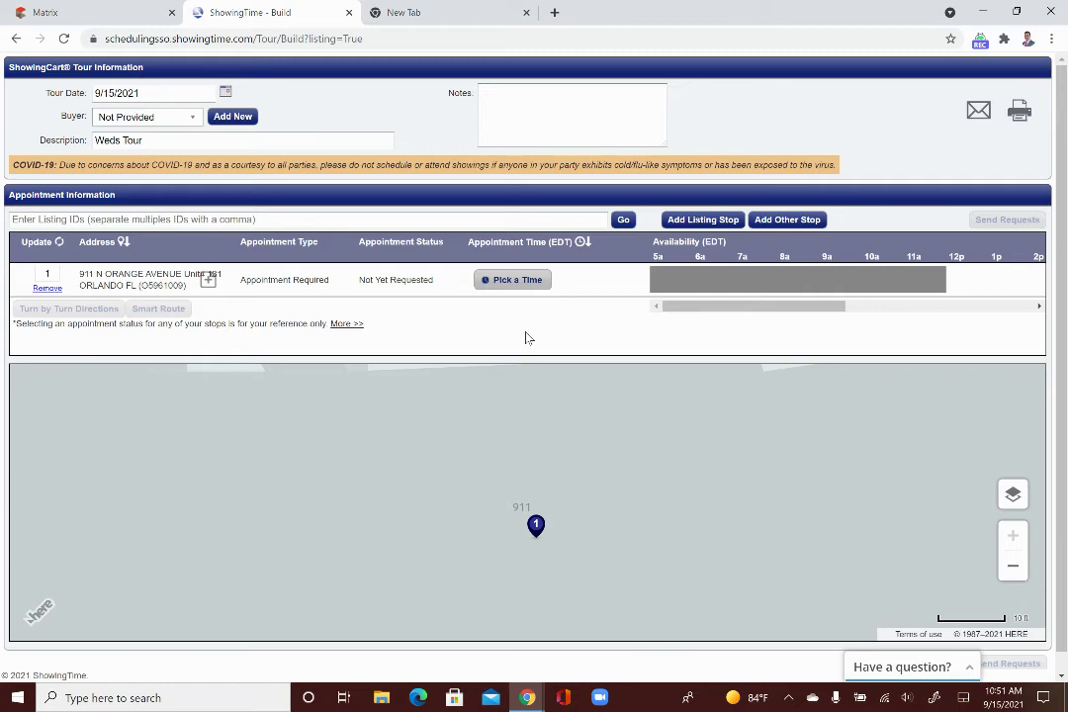
click(161, 220)
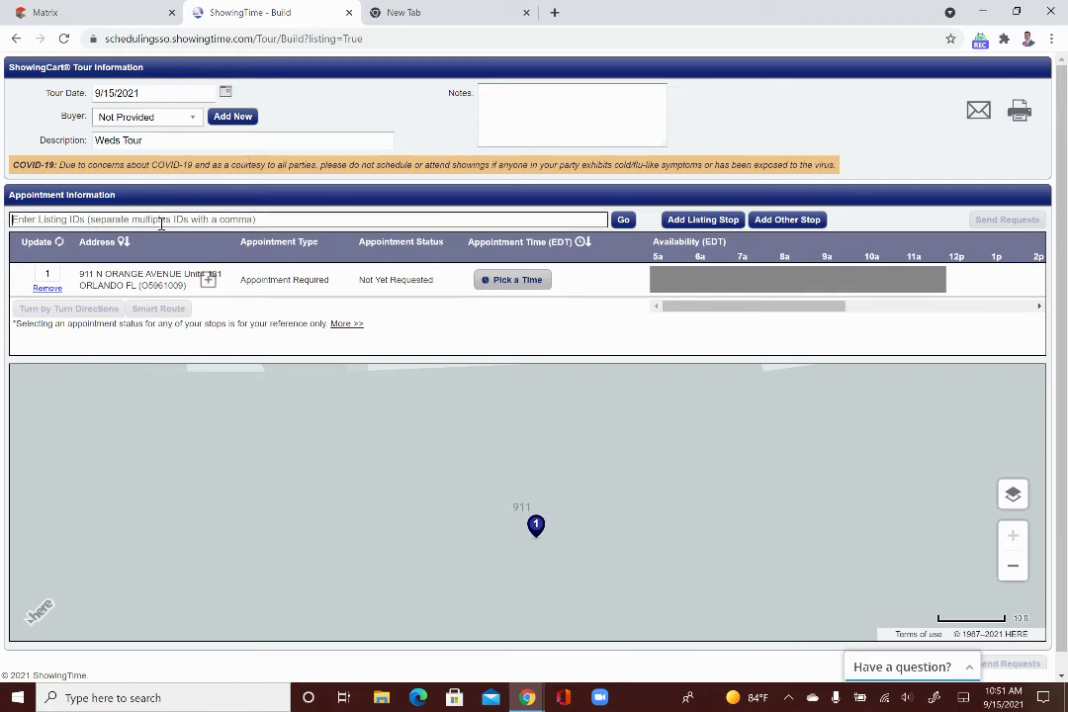
click(89, 13)
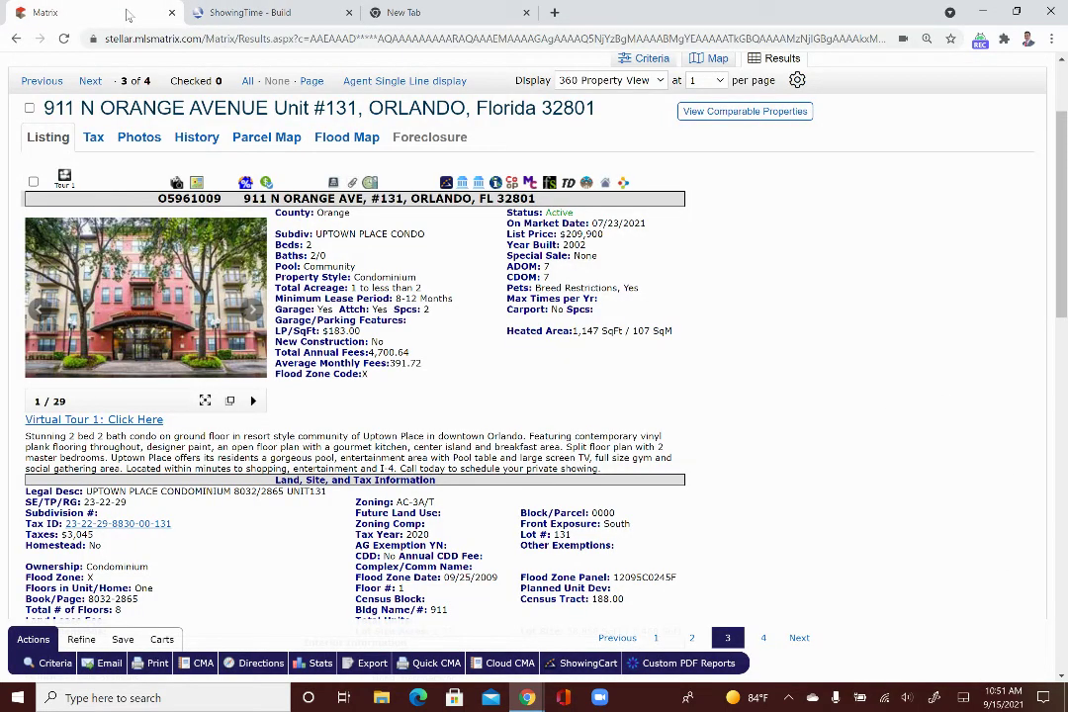